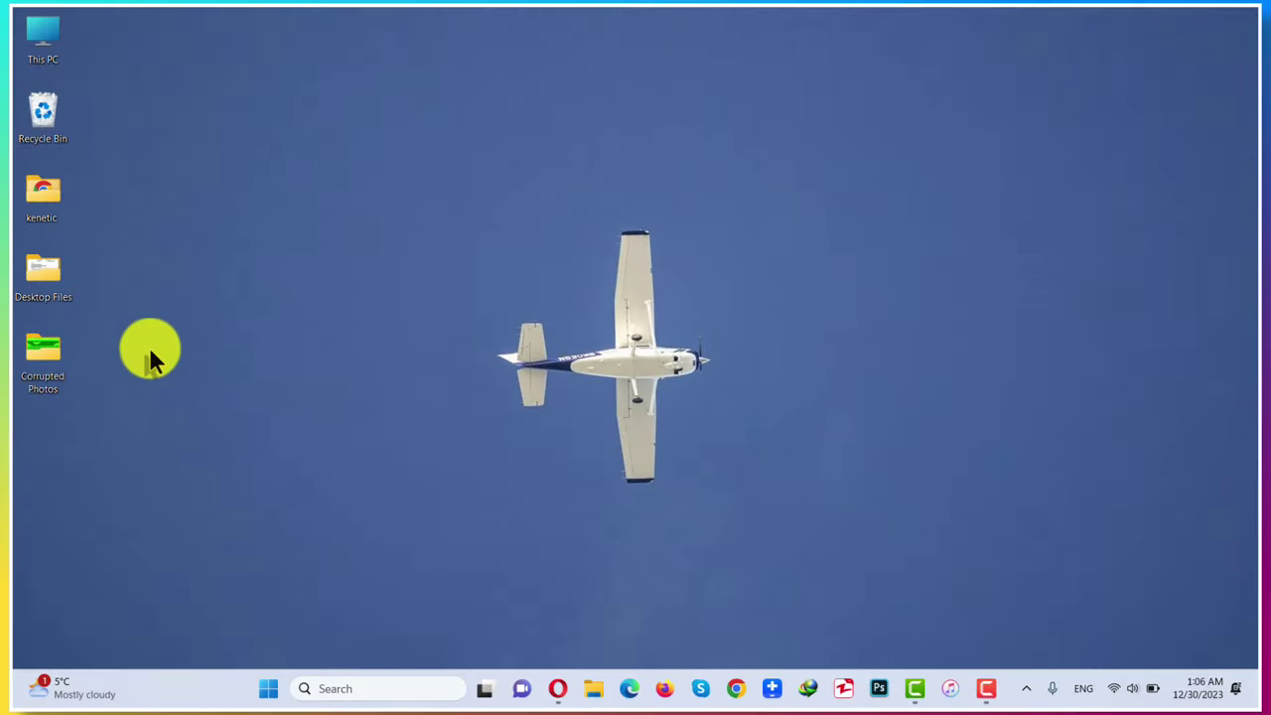
Open Corrupted Photos and step through photo-2.jpg to photo-4.jpg in Photos, then close the viewer
double_click(48, 356)
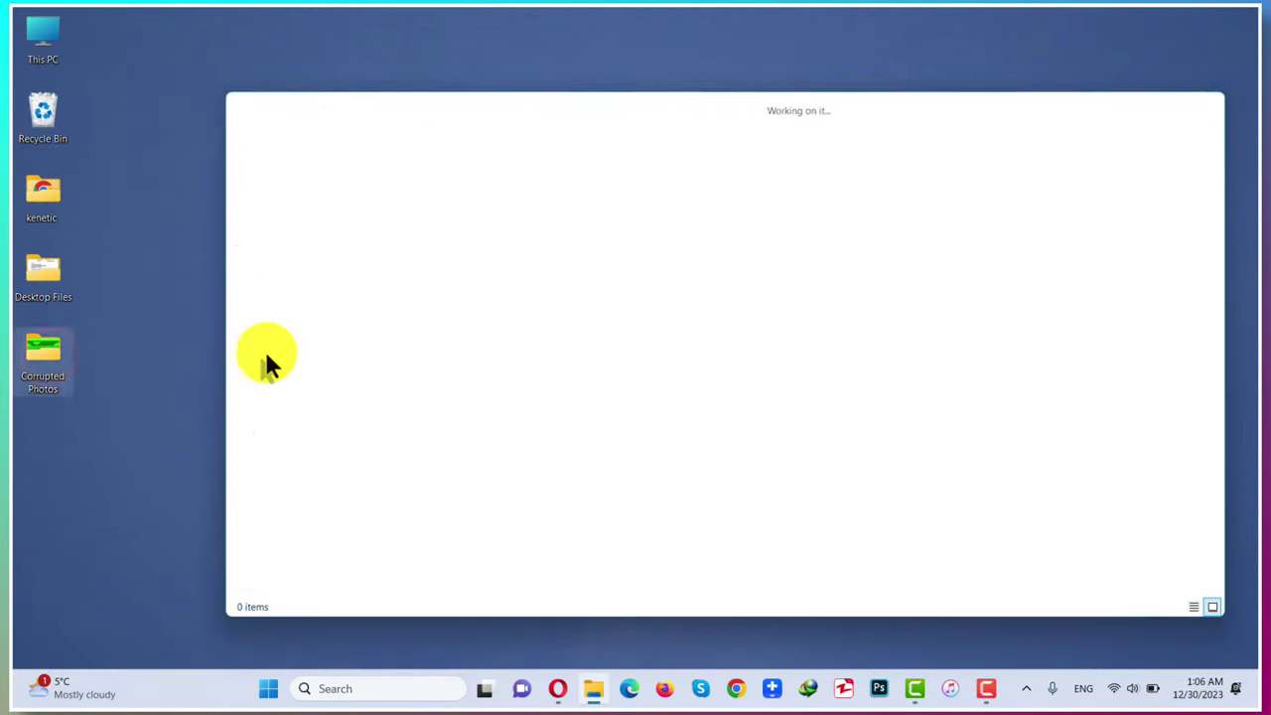
drag(407, 358, 789, 249)
click(676, 373)
double_click(608, 256)
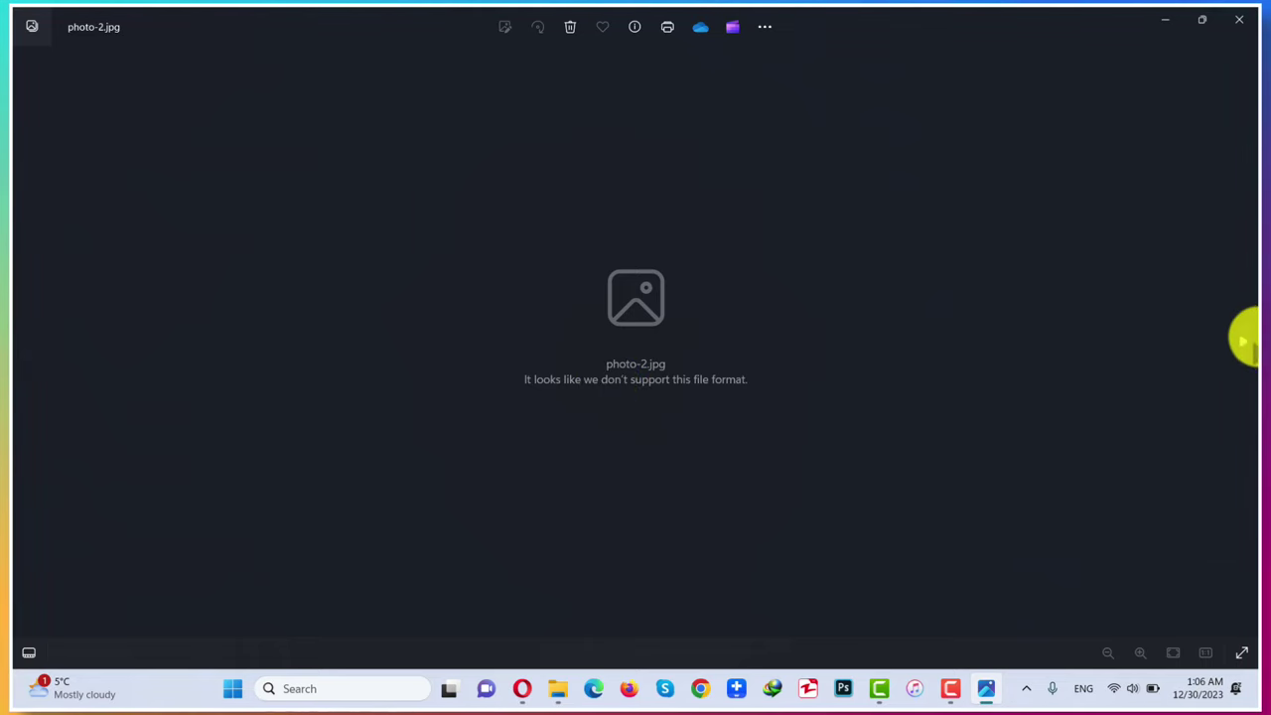
click(1242, 341)
click(1241, 341)
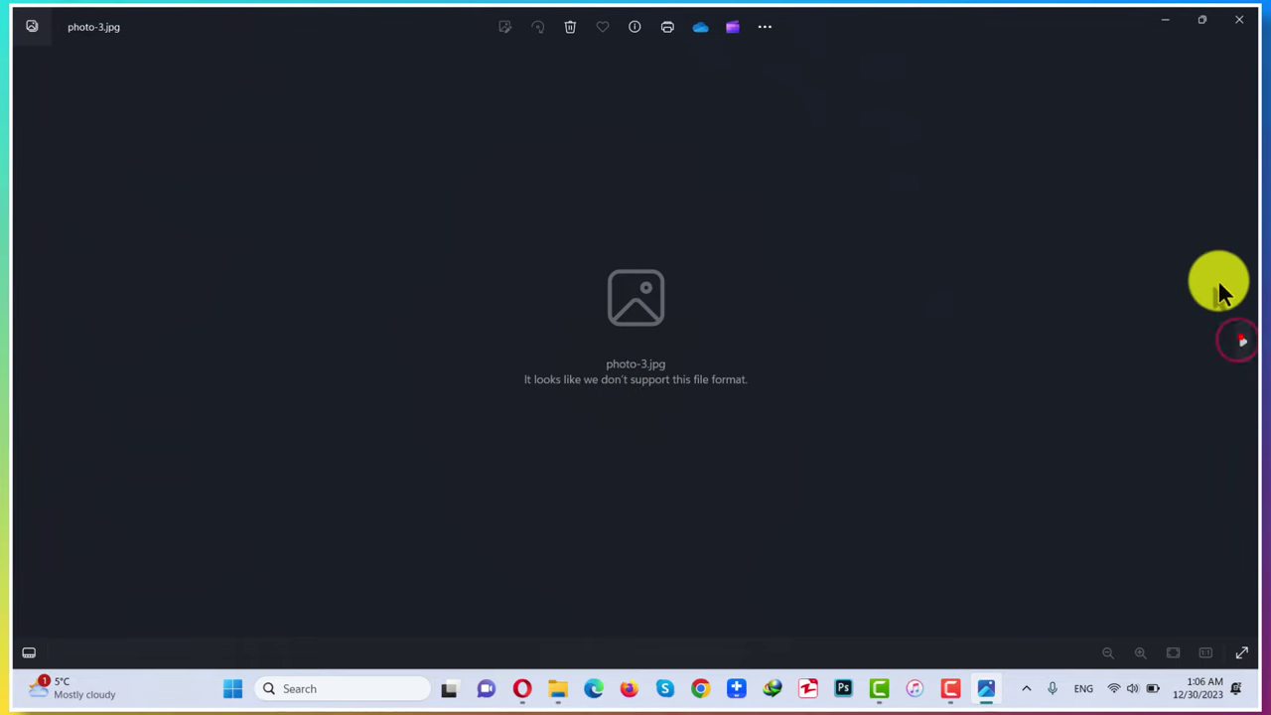
click(1239, 20)
Preview colorerror-18-deal.jpg in Photos, then close the Corrupted Photos window to reveal the desktop
double_click(506, 249)
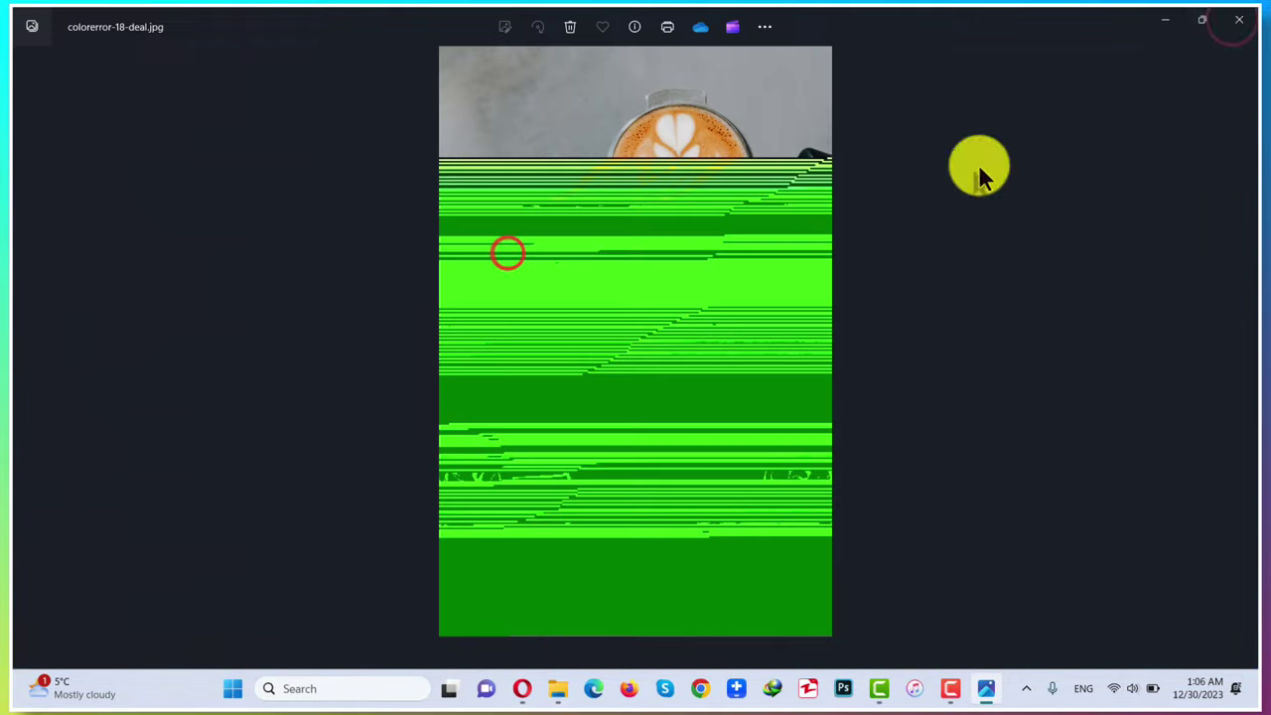
click(1239, 20)
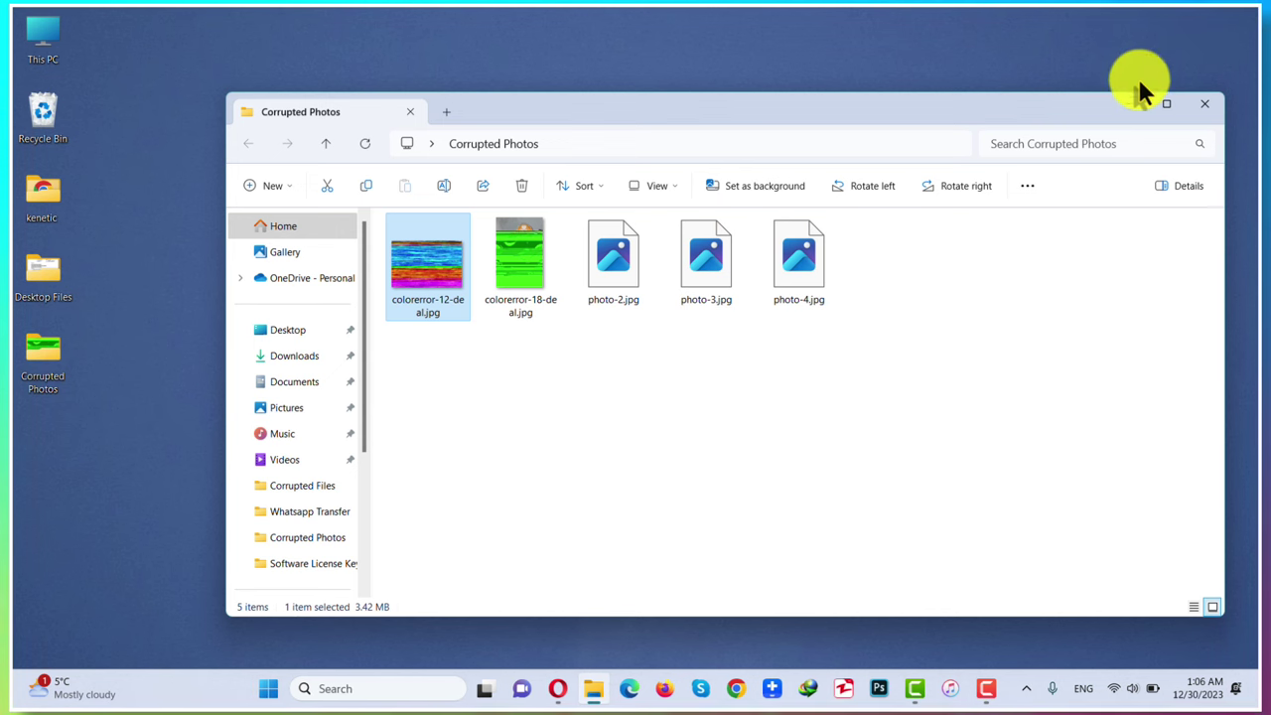
click(1202, 102)
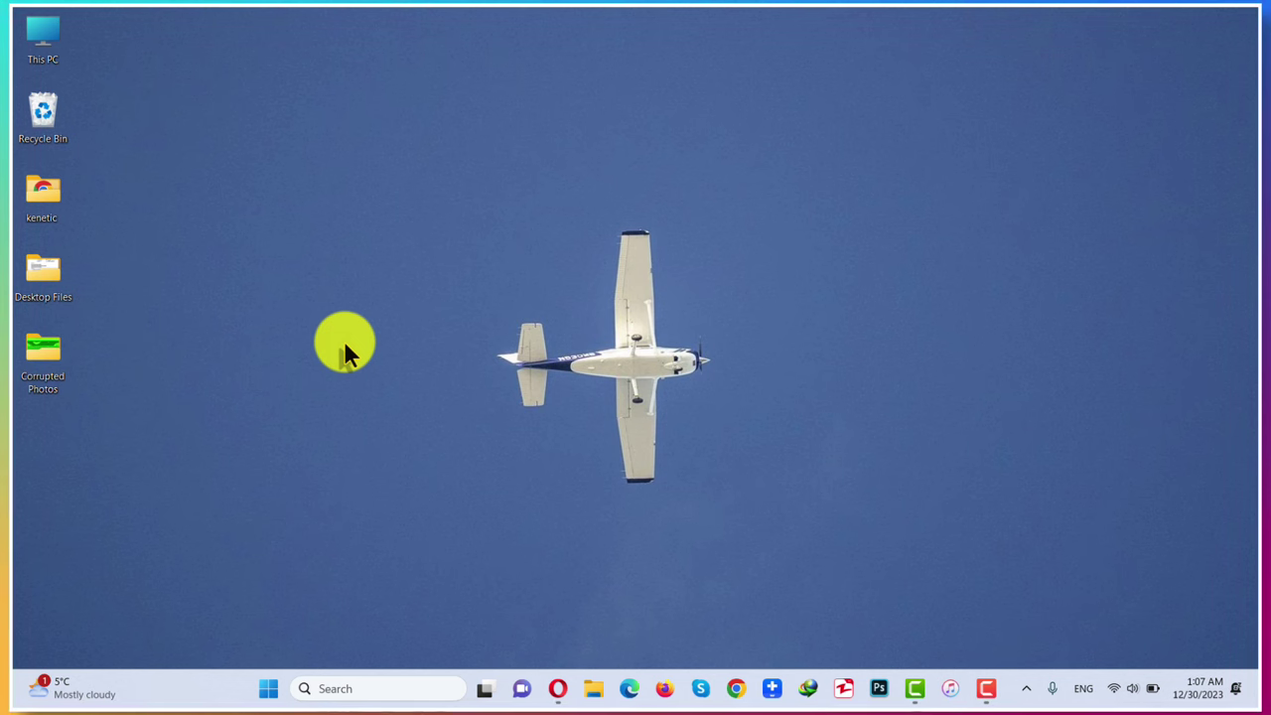
Reopen Corrupted Photos, try opening photo-2.jpg in Paint, and dismiss the cannot-read error
double_click(46, 356)
click(613, 263)
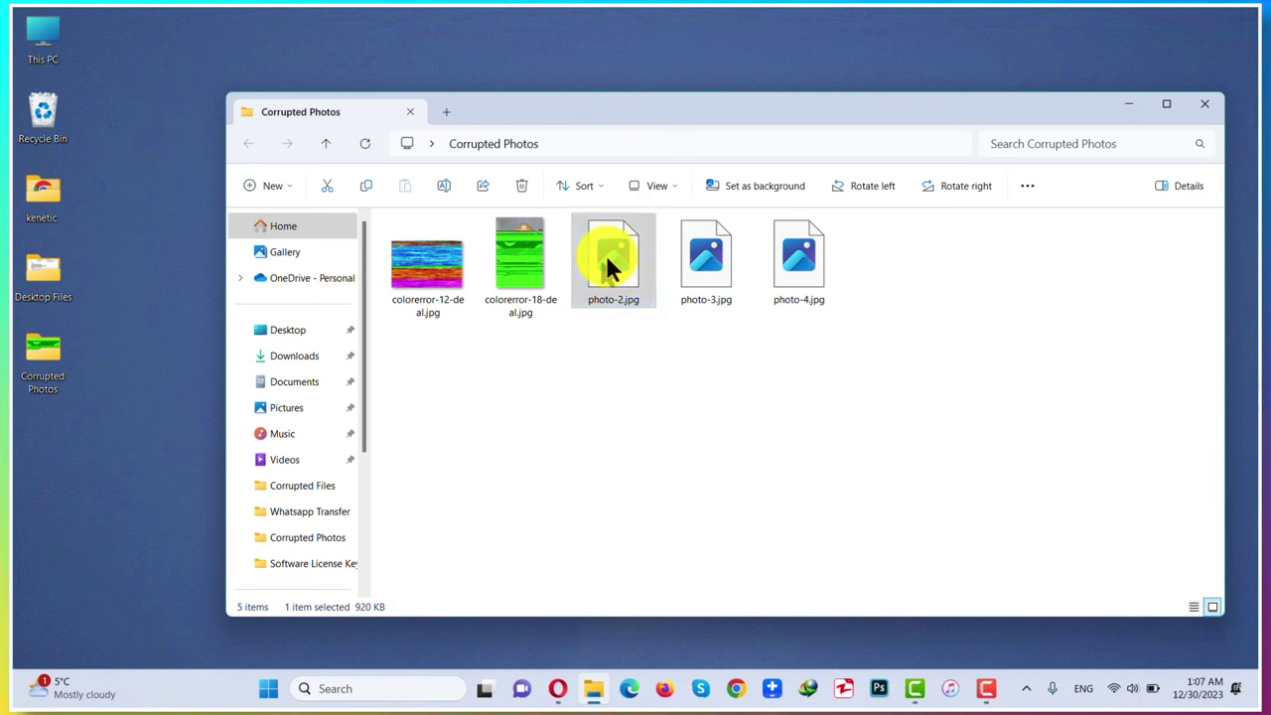
right_click(609, 266)
mouse_move(667, 318)
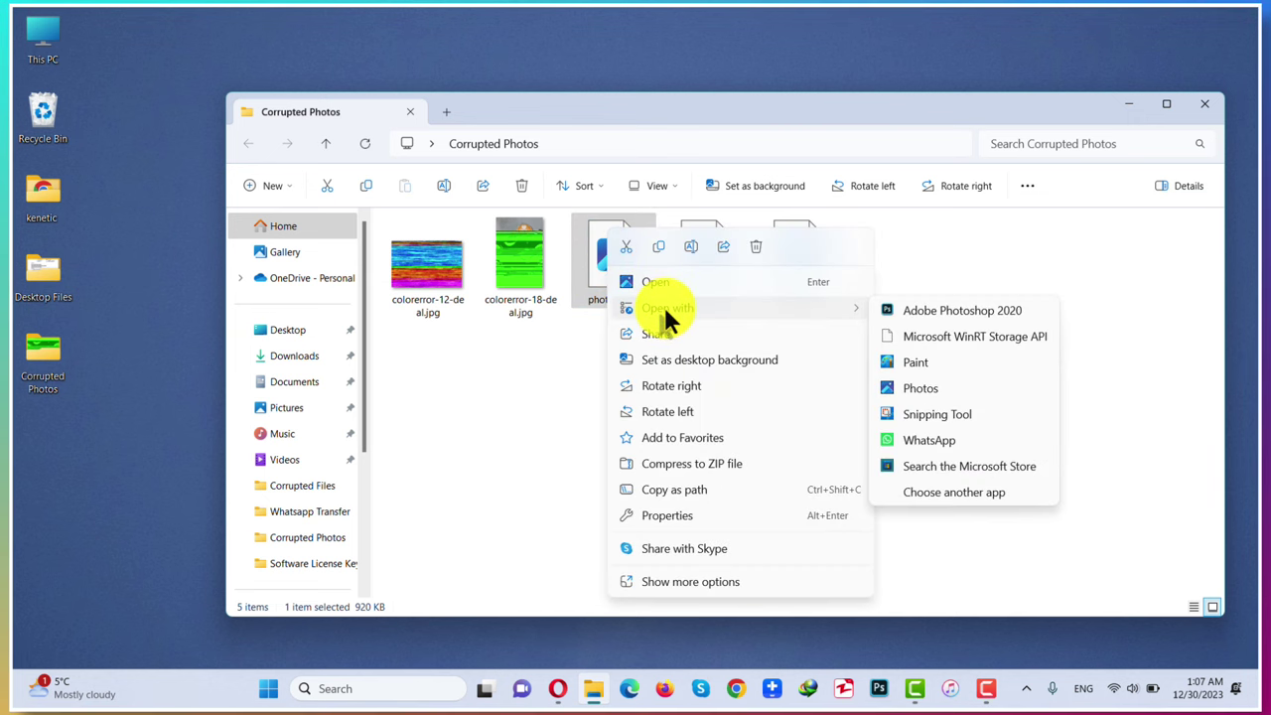
click(953, 363)
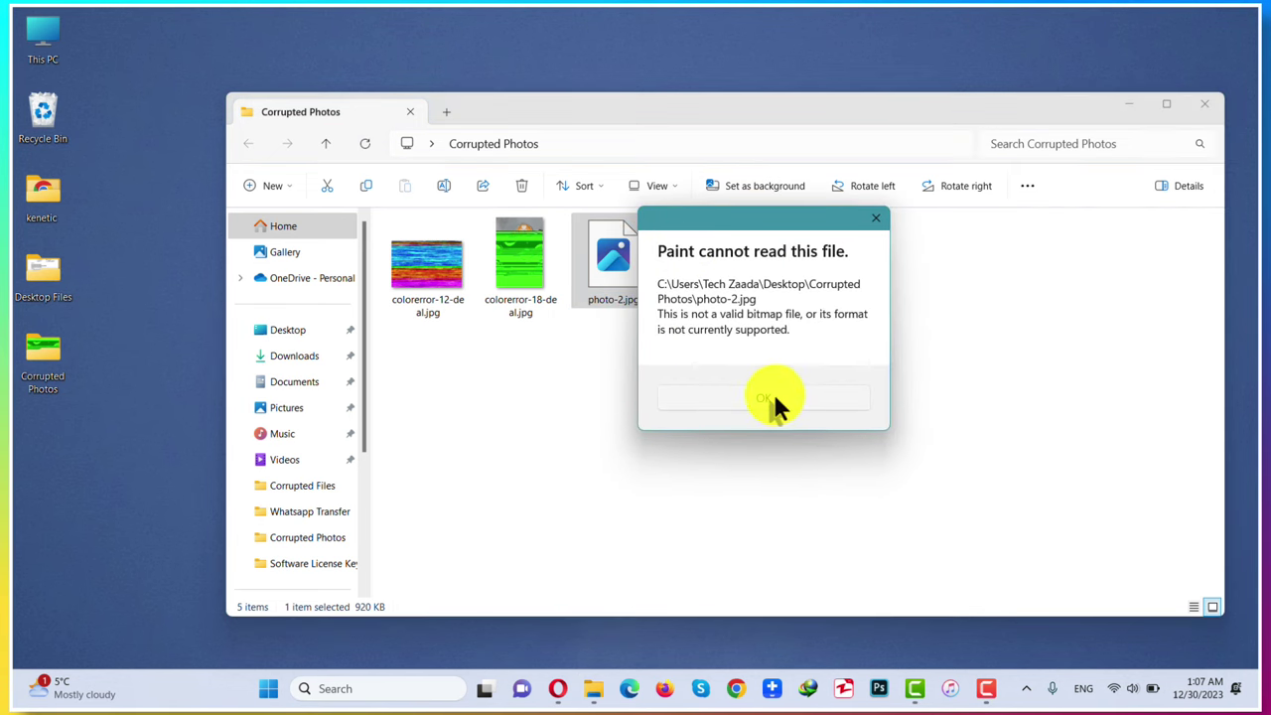
click(772, 398)
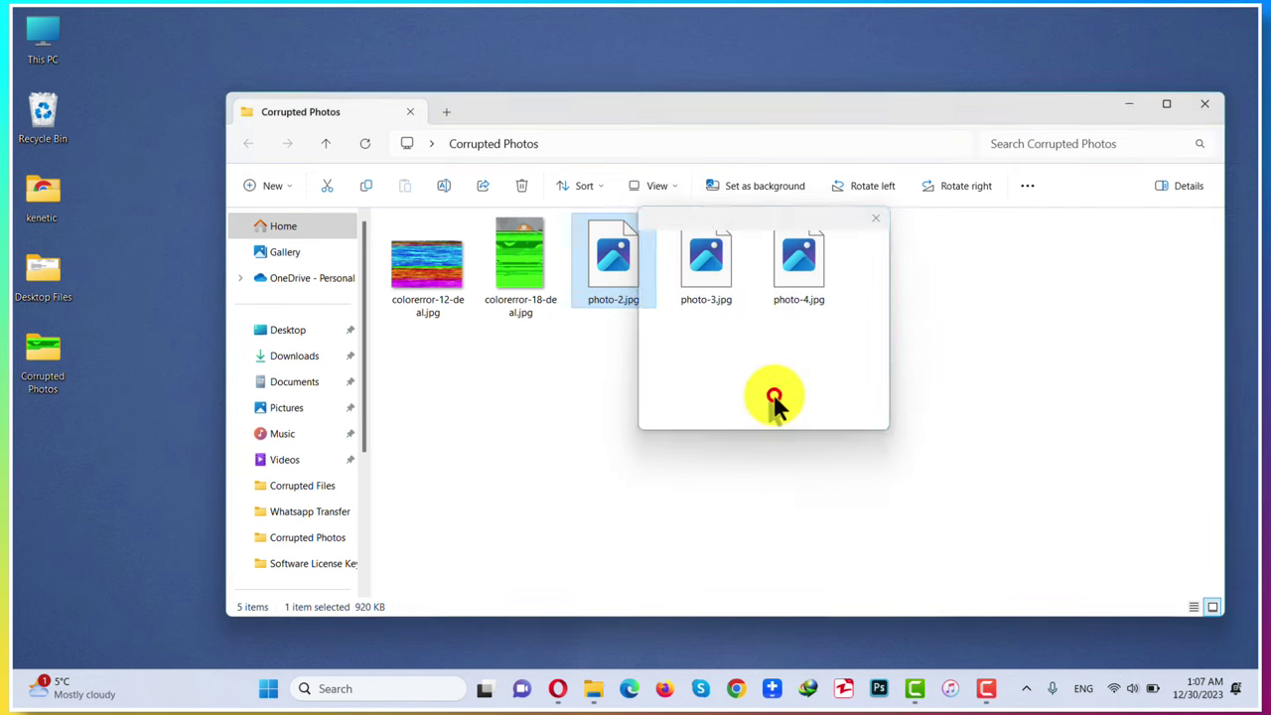
click(522, 268)
Open colorerror-18-deal.jpg with Paint and zoom to Fit to window
right_click(520, 262)
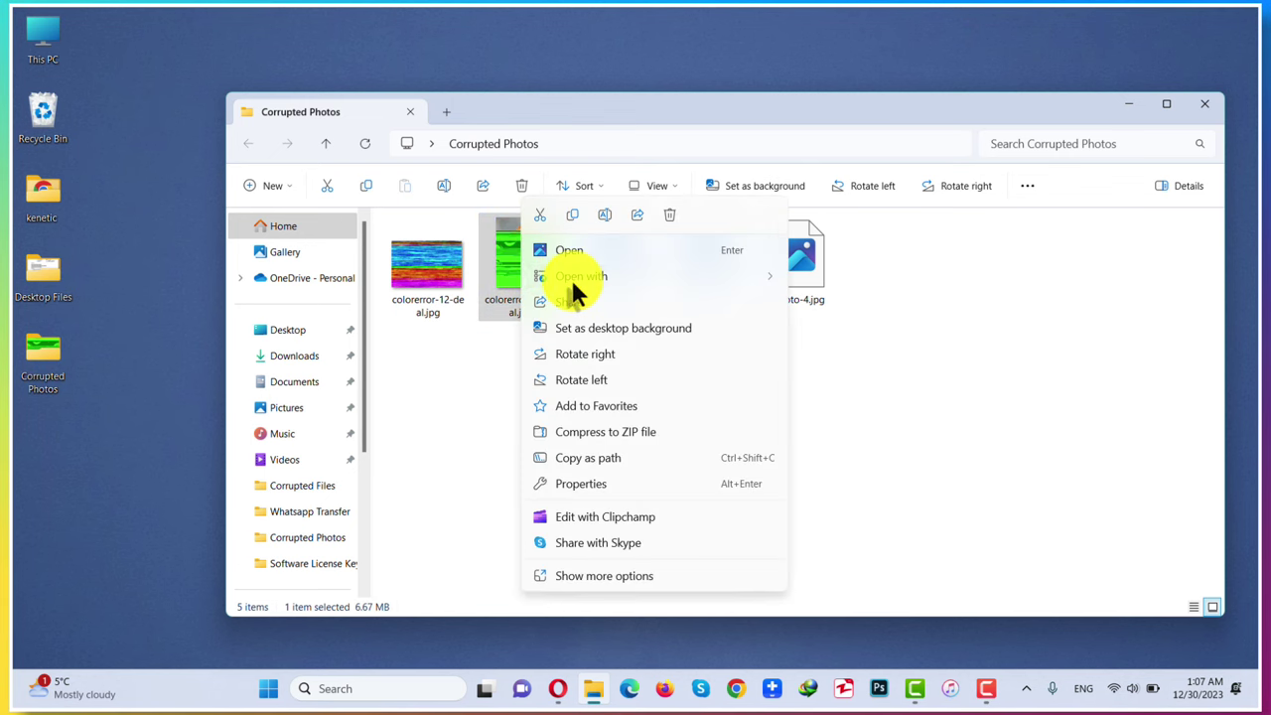
mouse_move(590, 277)
click(831, 331)
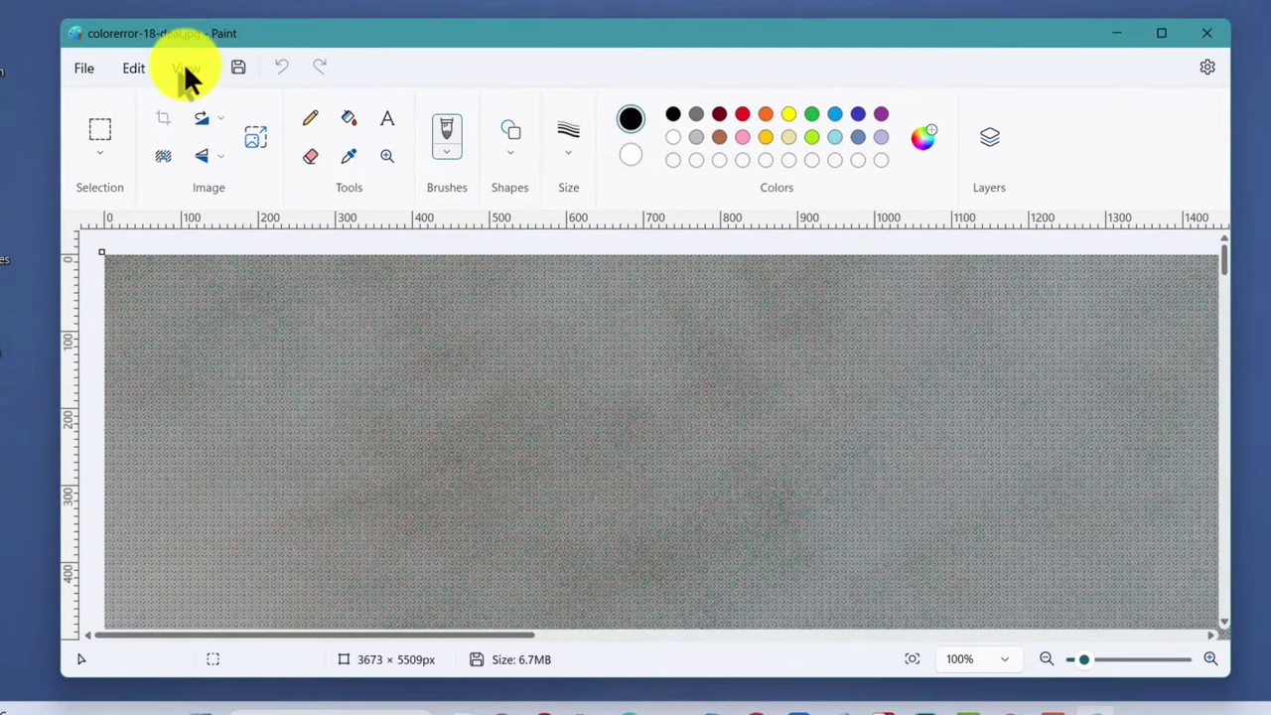
click(184, 66)
mouse_move(198, 99)
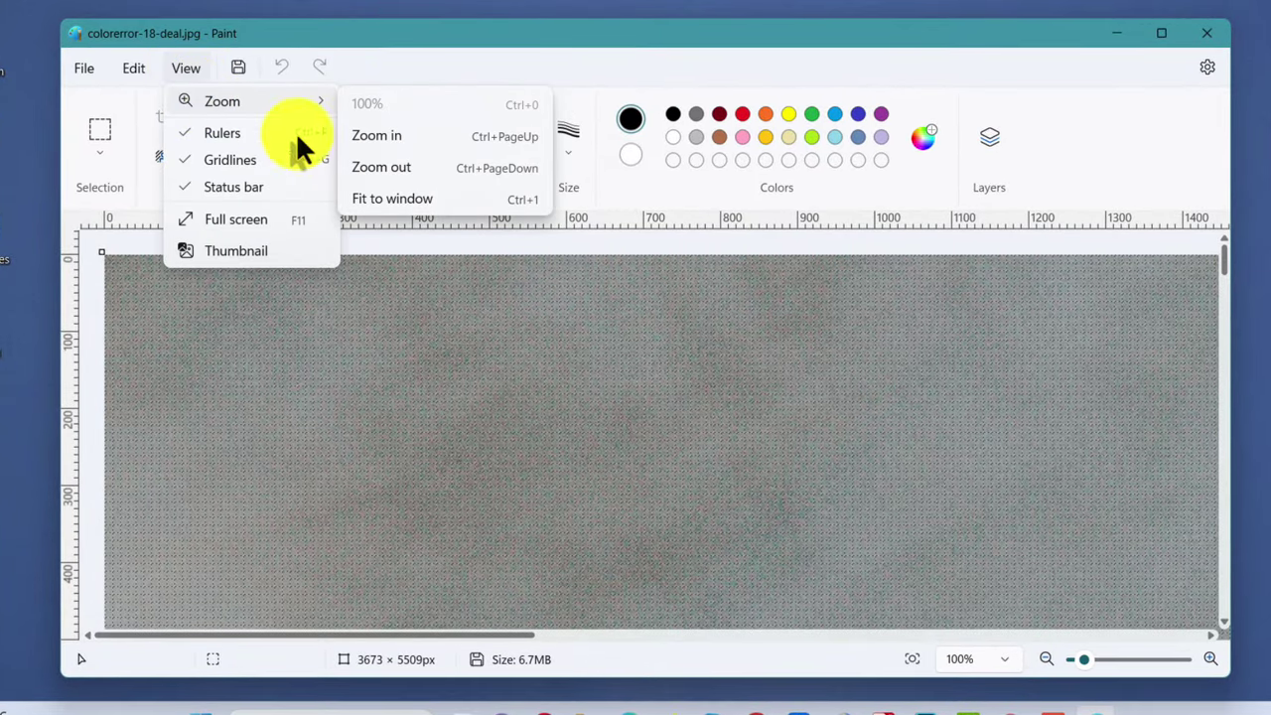
click(451, 201)
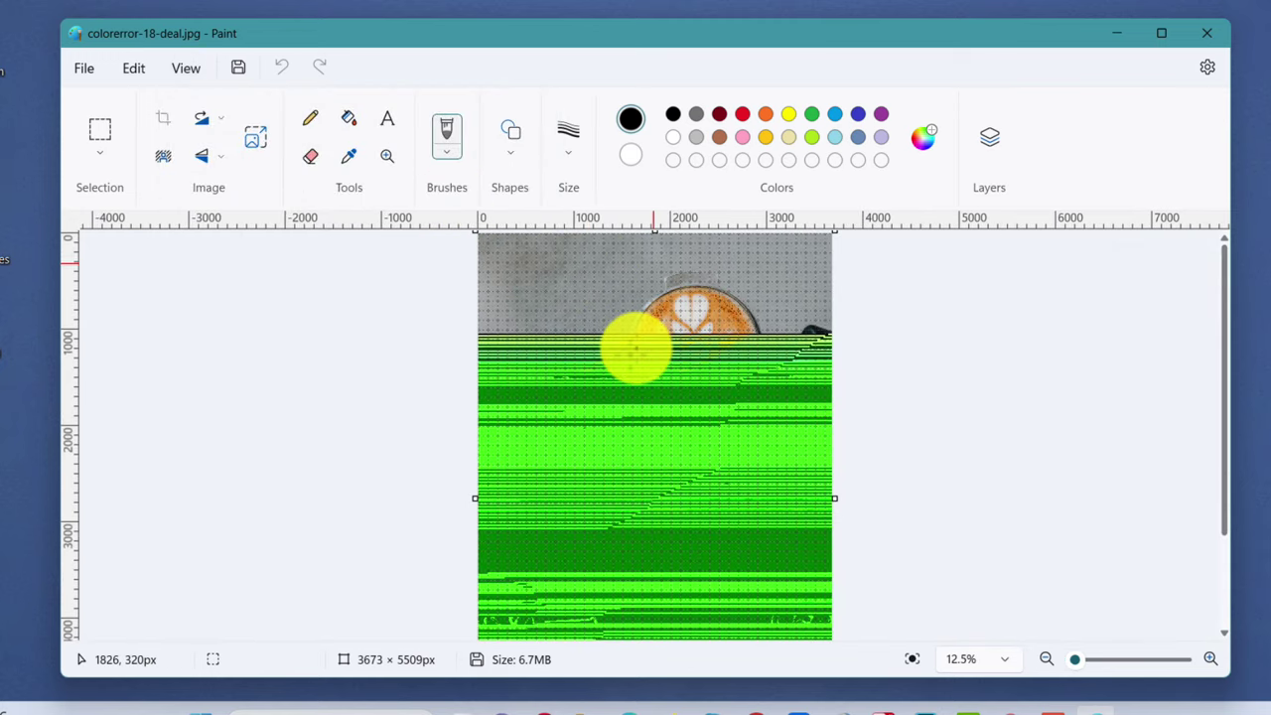
Save the image as a PNG picture, colorerror-18-deal.png, on the Desktop
click(84, 68)
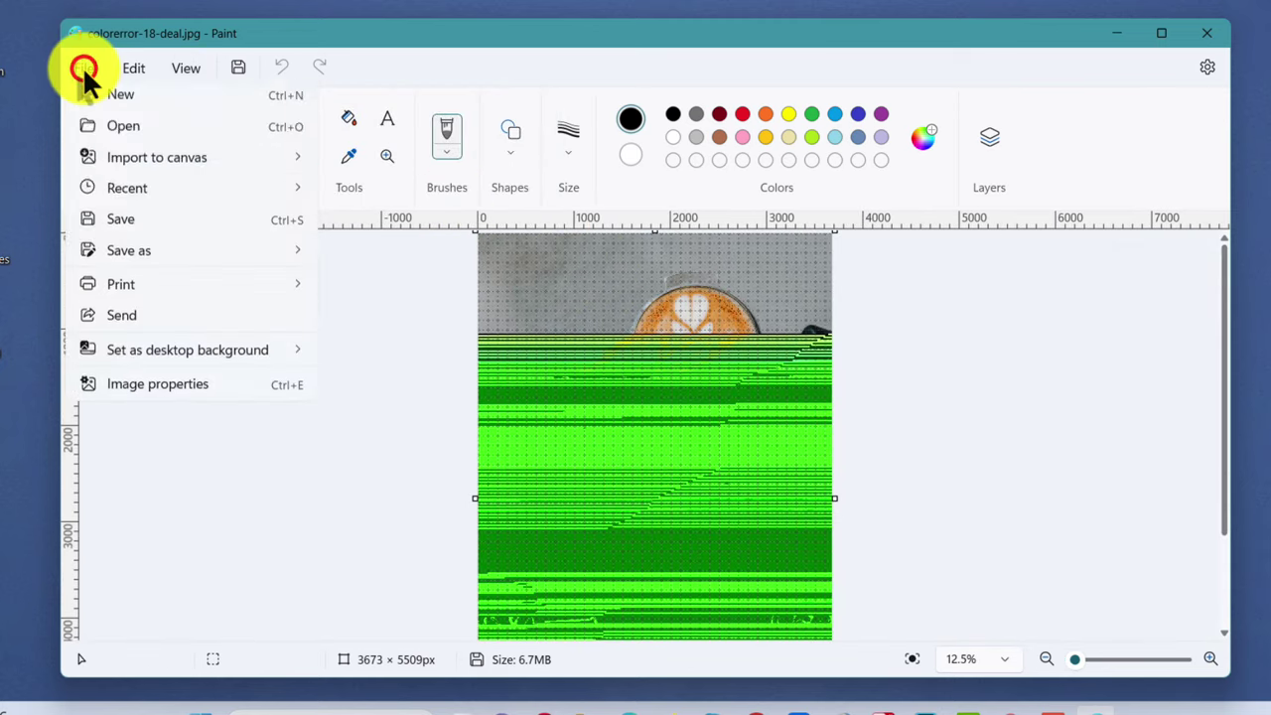
mouse_move(133, 258)
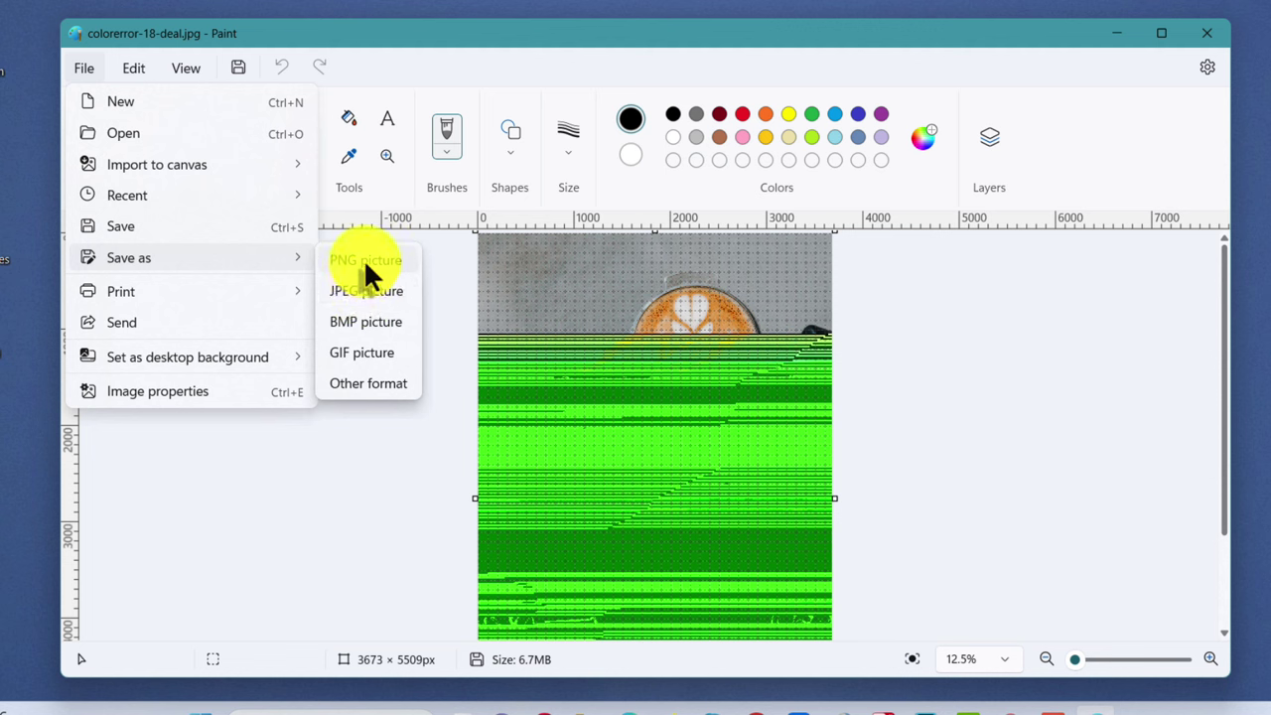
click(363, 260)
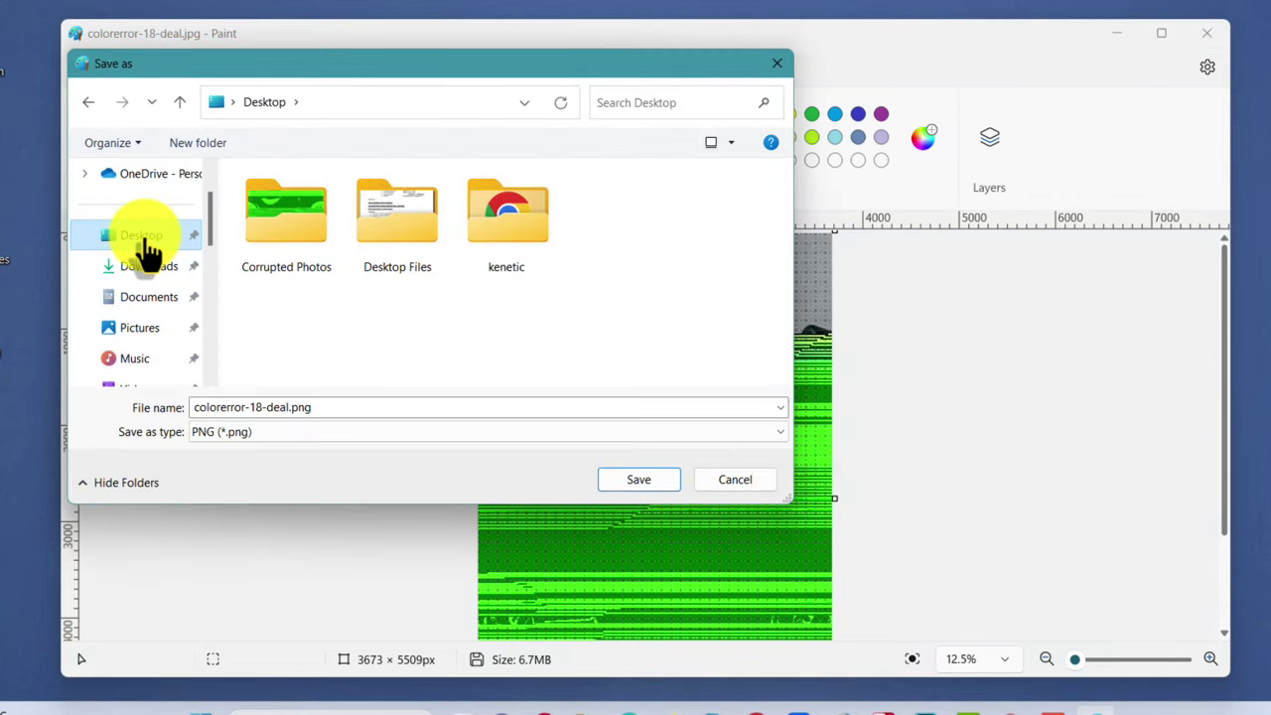
click(636, 479)
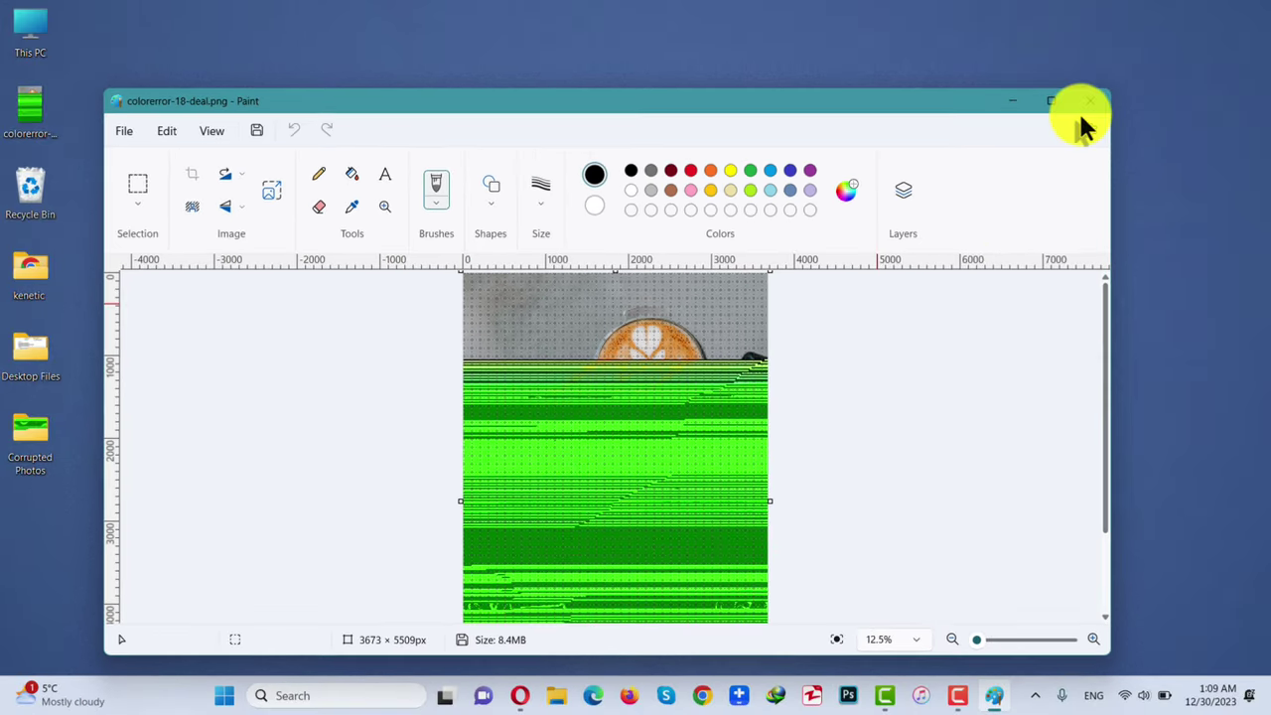
Close Paint and drag colorerror-18-deal.png from the desktop into the Recycle Bin
click(1163, 59)
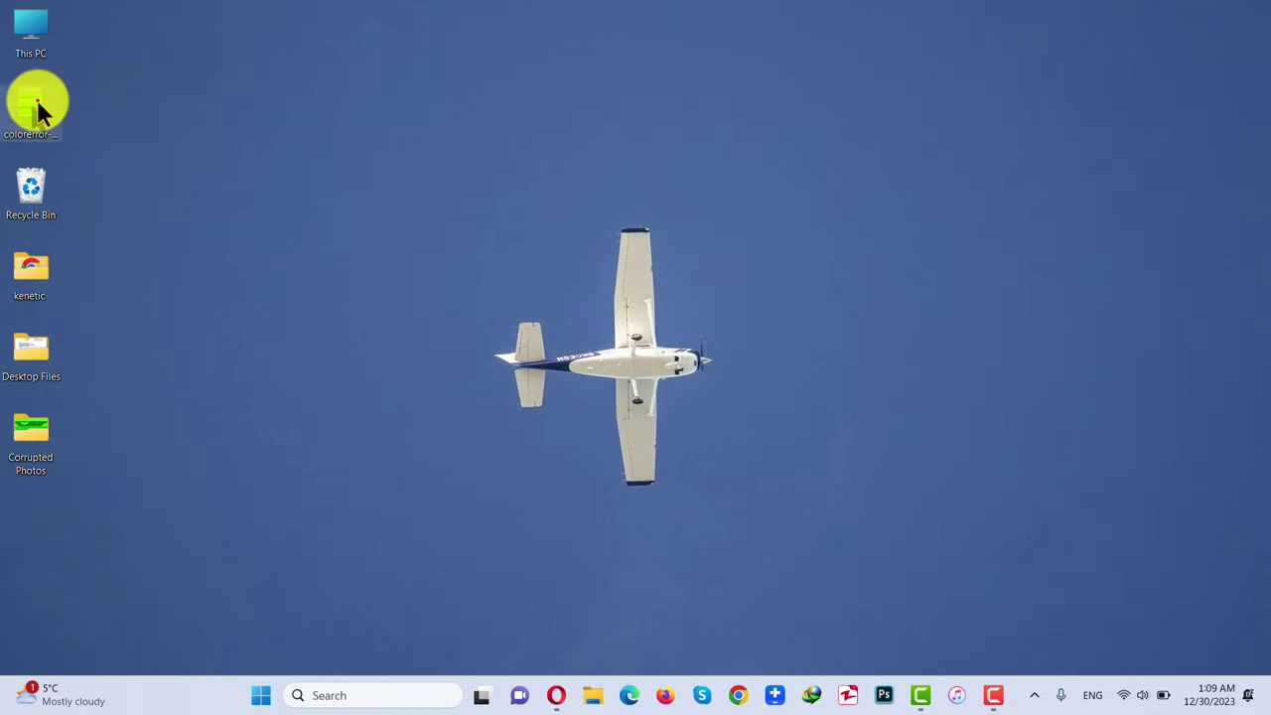
drag(37, 105, 35, 196)
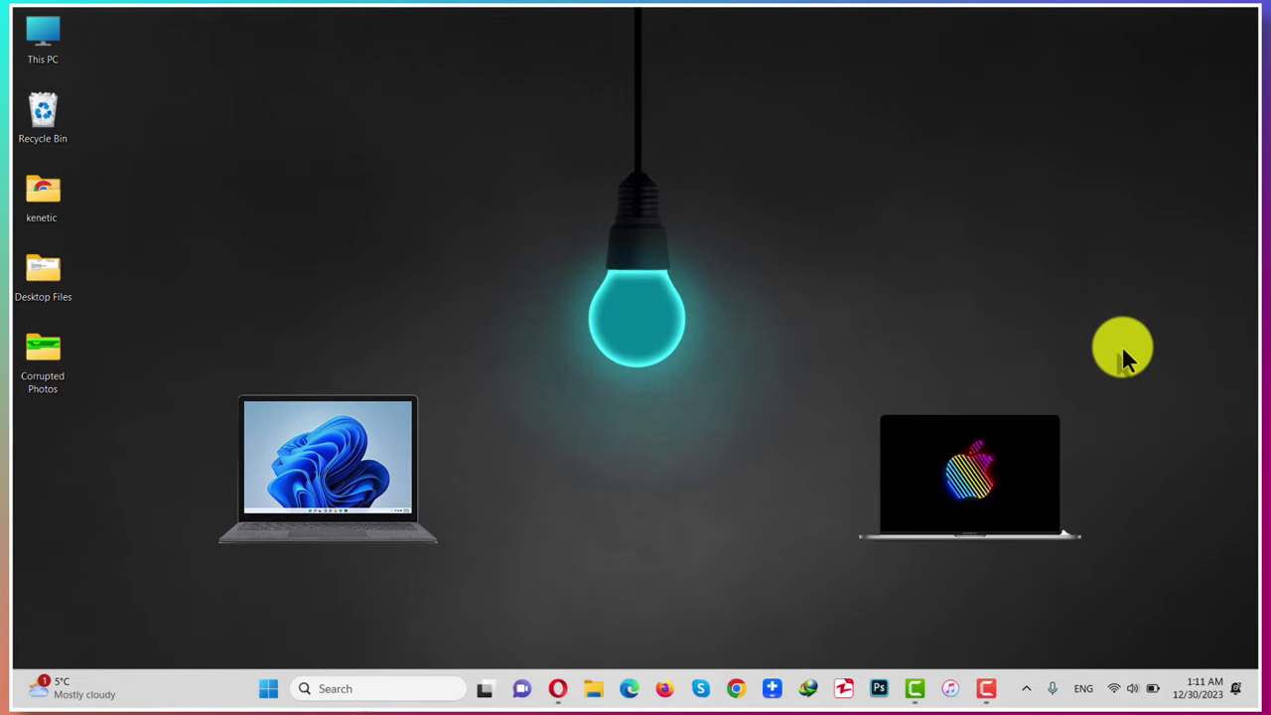
Bring up Opera and scroll through the 4DDiG File Repair product page
click(557, 689)
drag(182, 182, 325, 186)
click(425, 255)
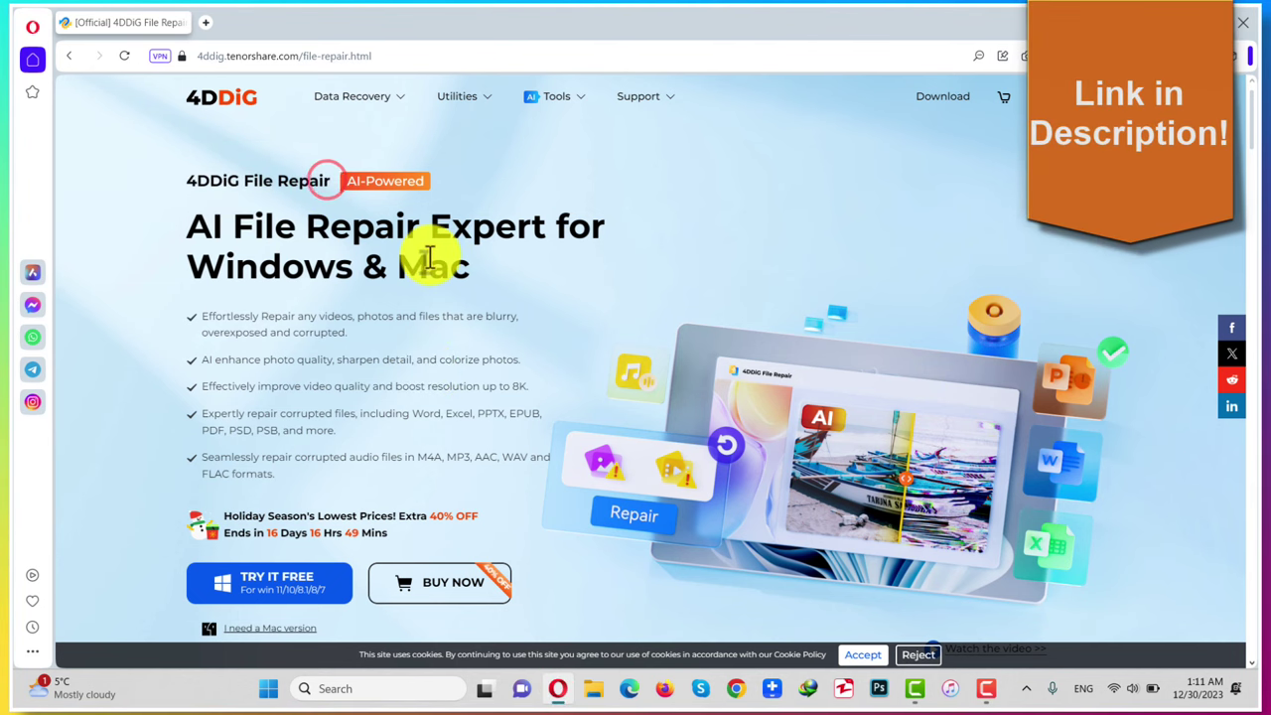
scroll(427, 258, down, 1)
scroll(427, 258, down, 1)
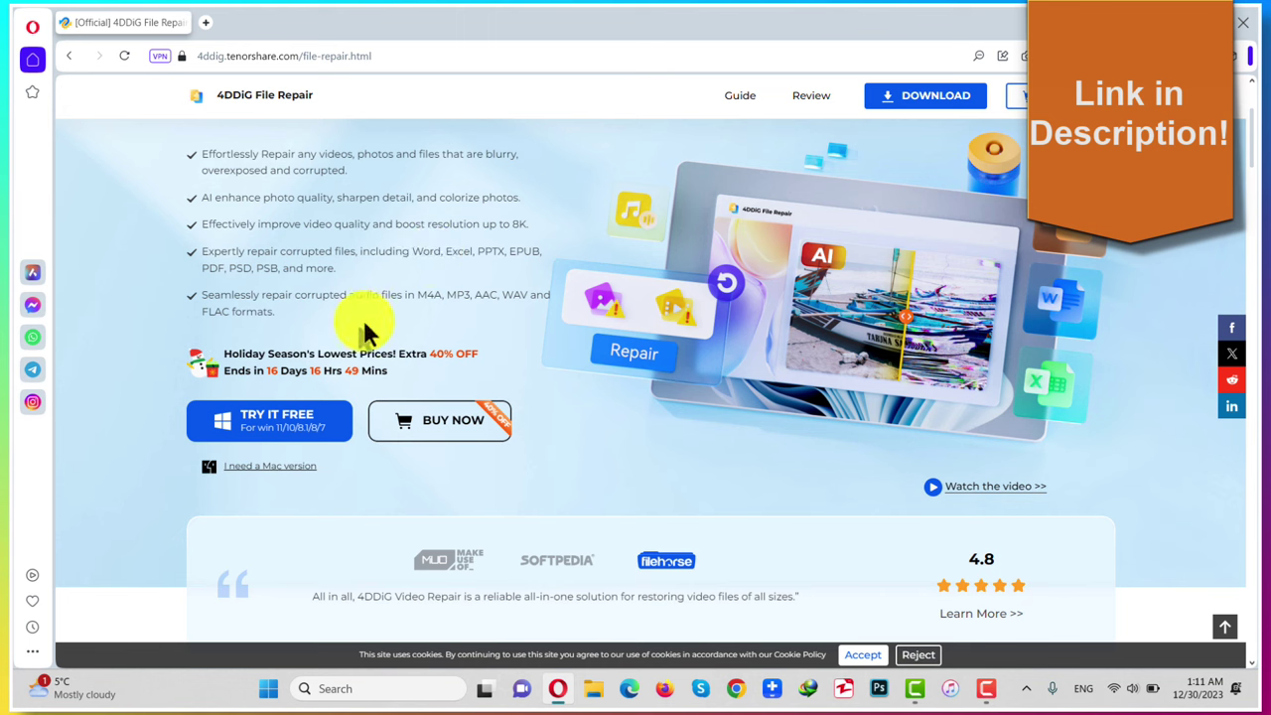
scroll(440, 350, down, 5)
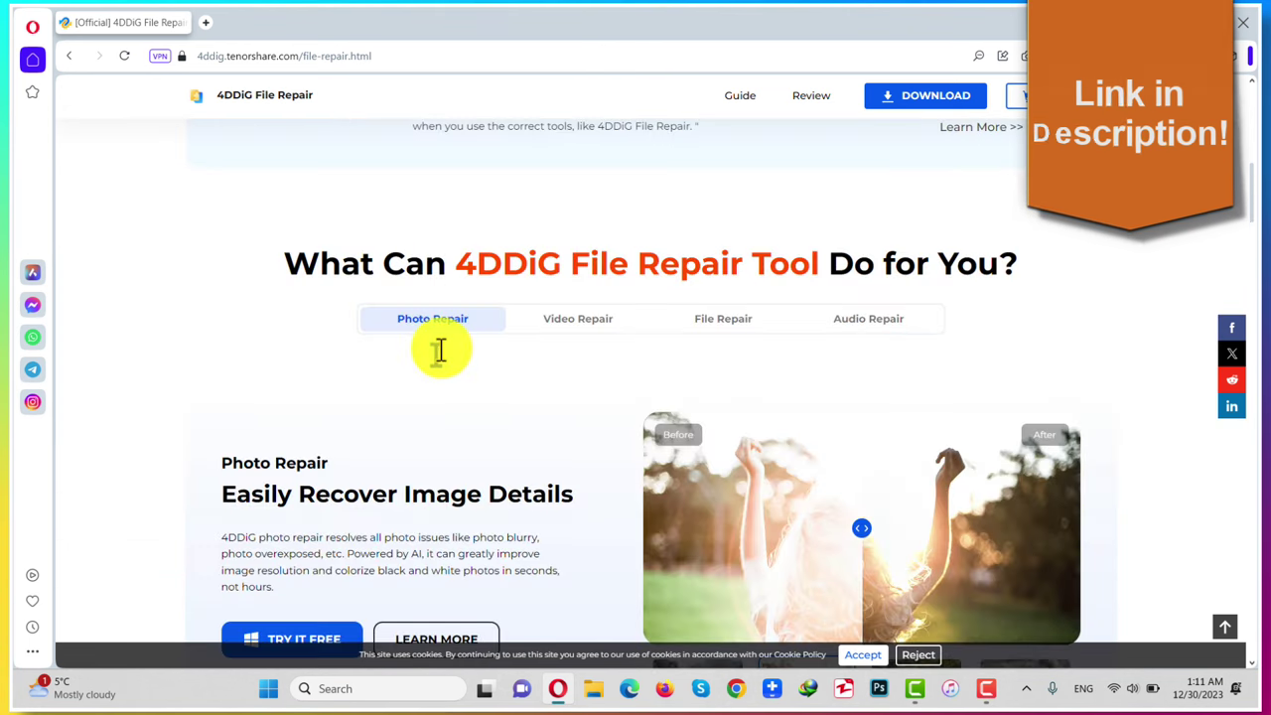
Minimize the browser and launch 4DDiG File Repair from the Start menu
click(1185, 25)
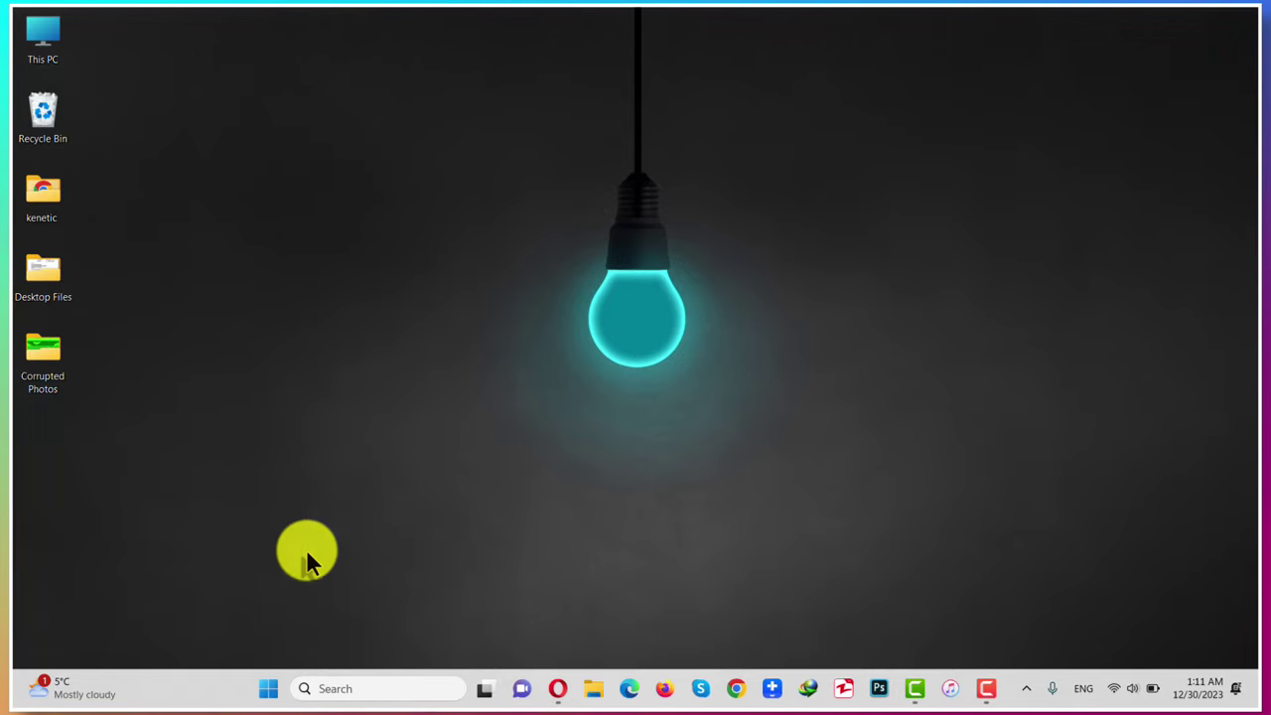
click(268, 689)
click(454, 243)
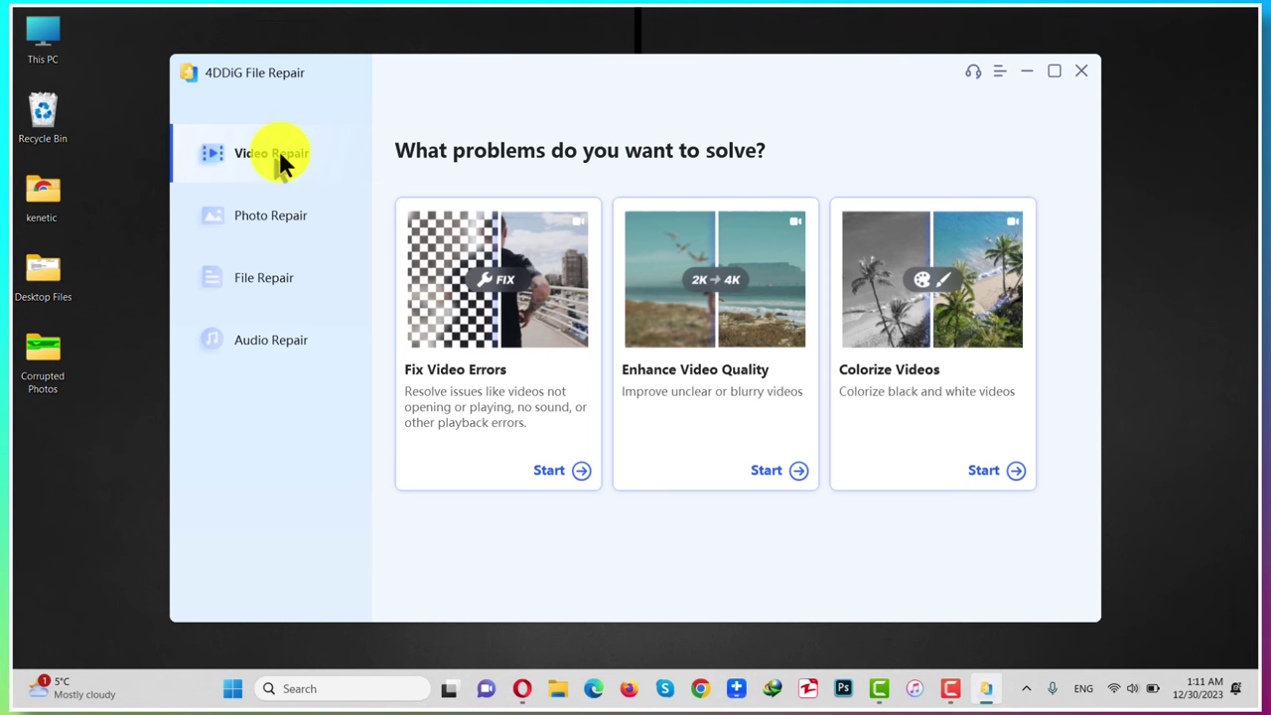
Move through the File Repair and Audio Repair sections to reach Photo Repair
click(262, 274)
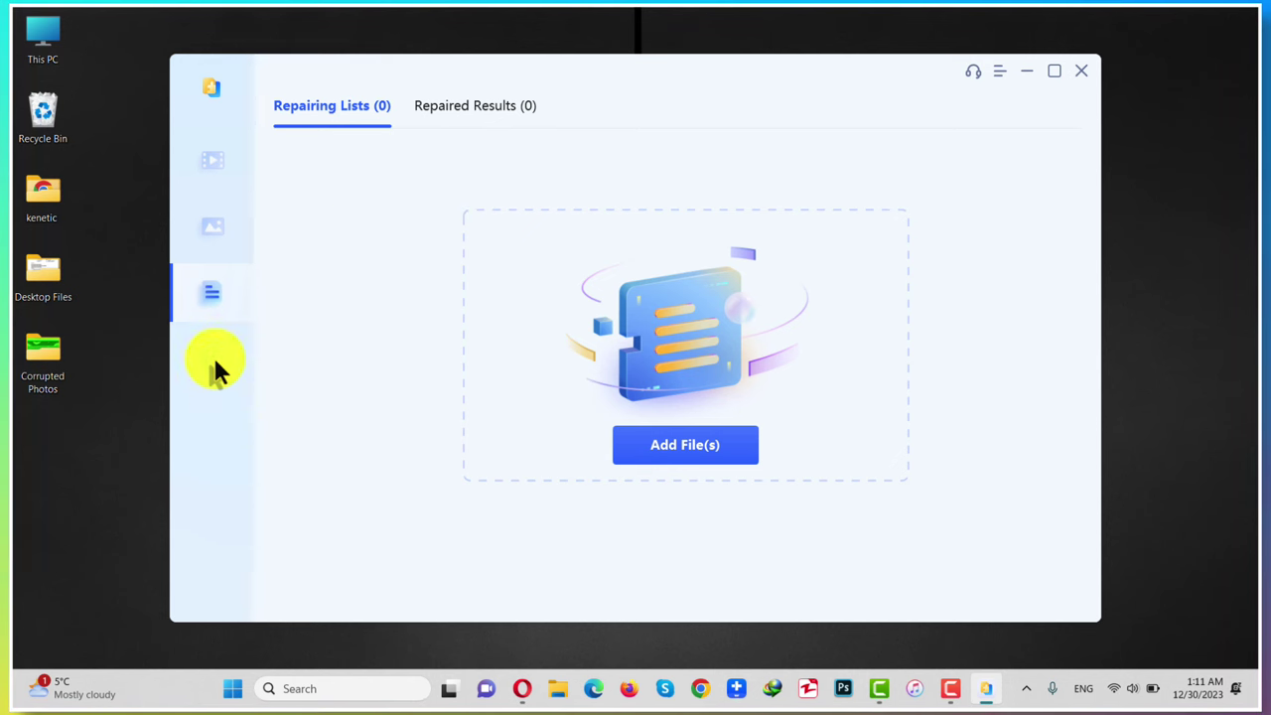
mouse_move(214, 364)
click(265, 364)
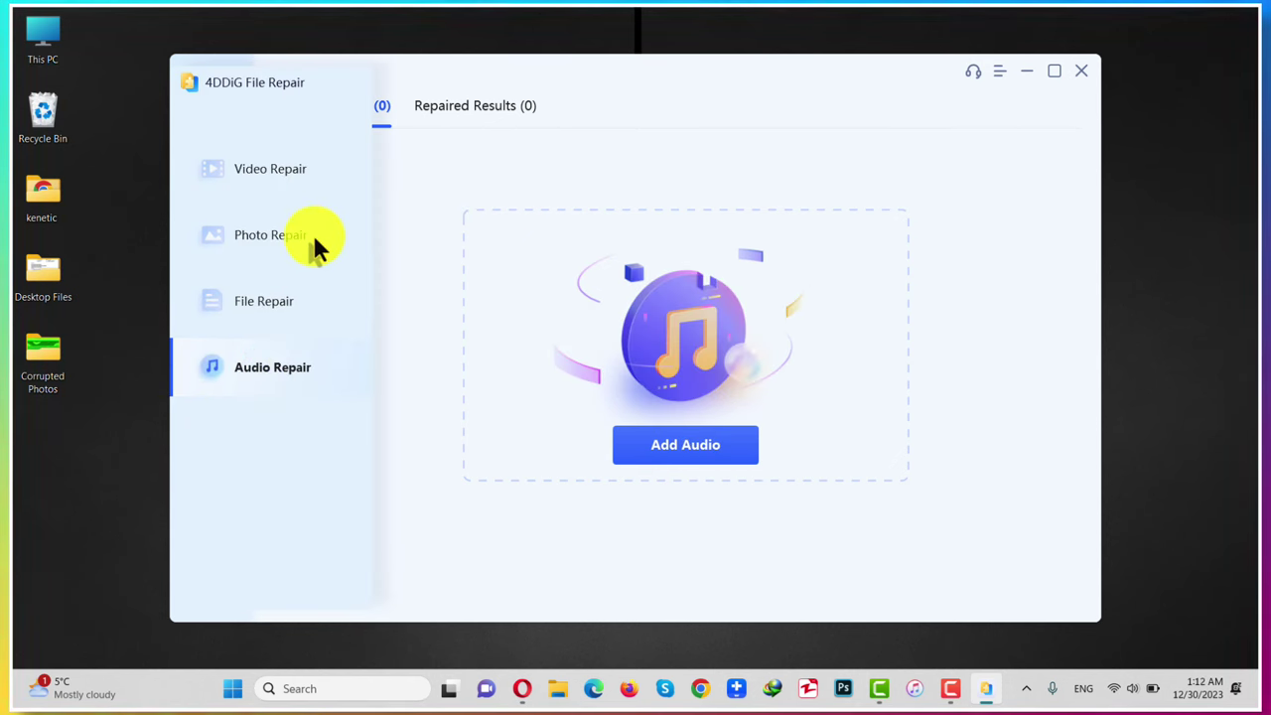
click(244, 238)
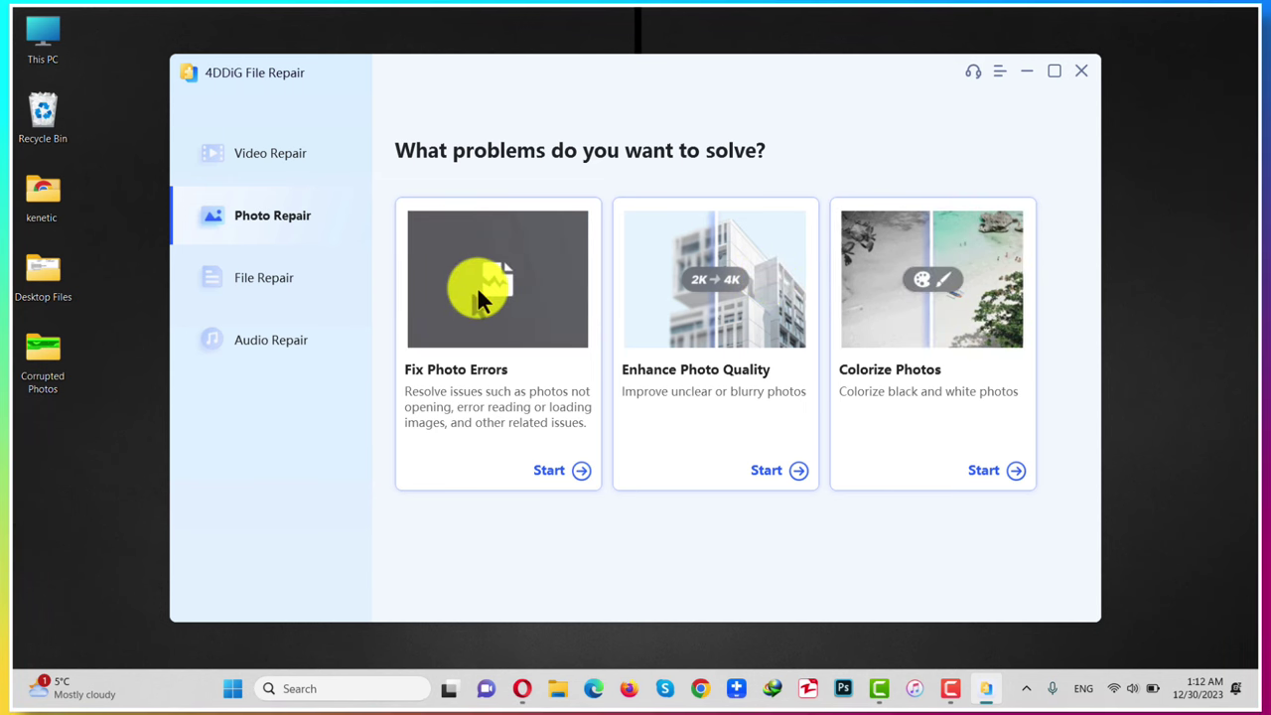
Add all five corrupted photos from the Desktop to Fix Photo Errors and start the repair
click(552, 471)
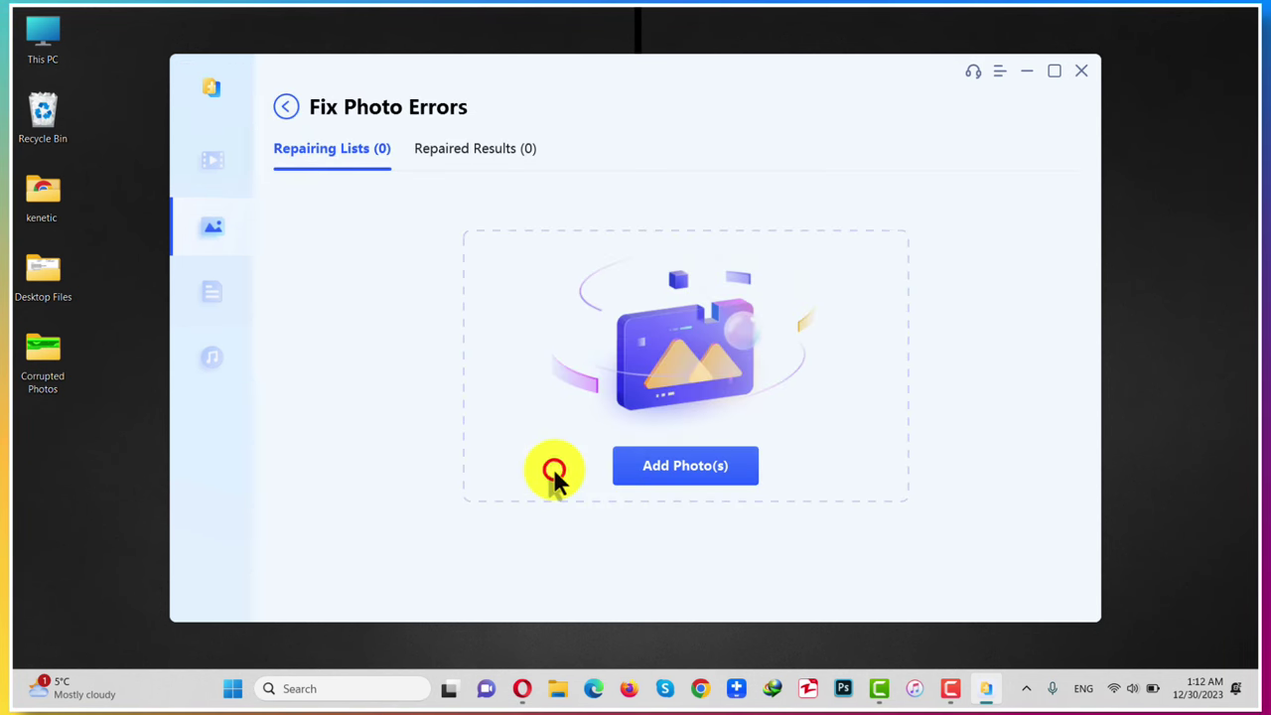
click(689, 470)
click(227, 258)
double_click(337, 204)
key(ctrl+a)
click(649, 408)
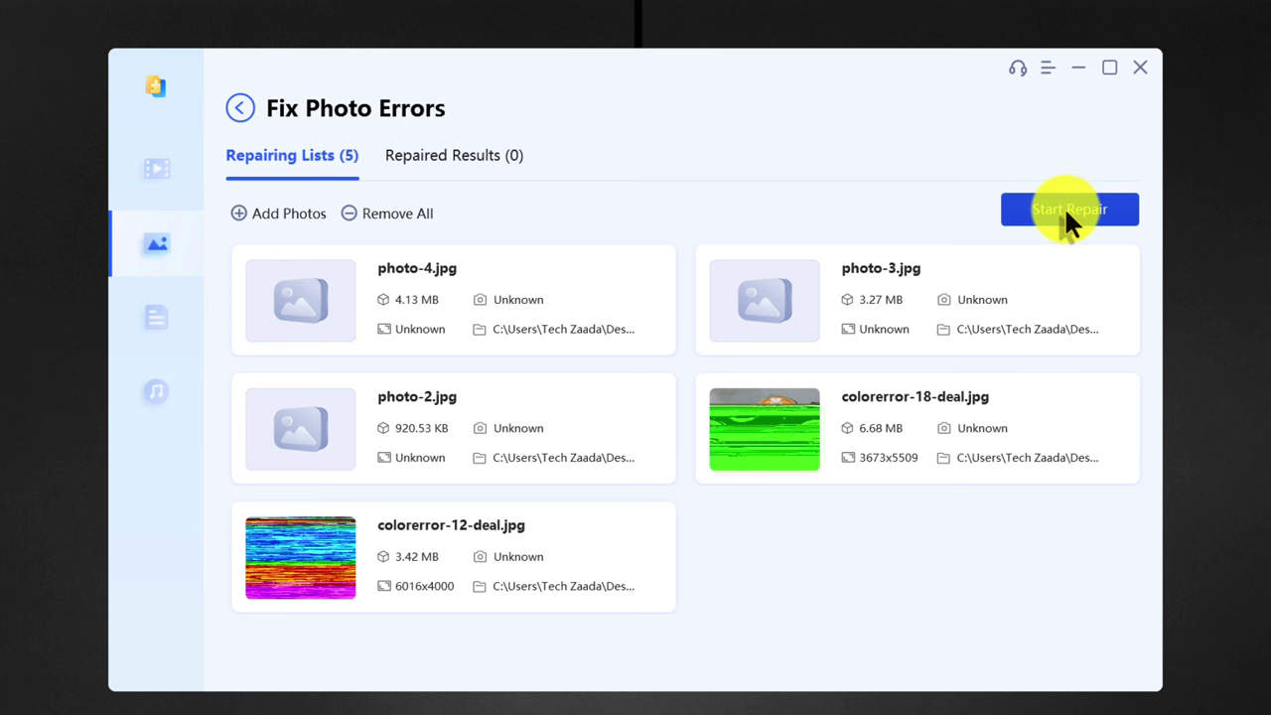
click(1065, 211)
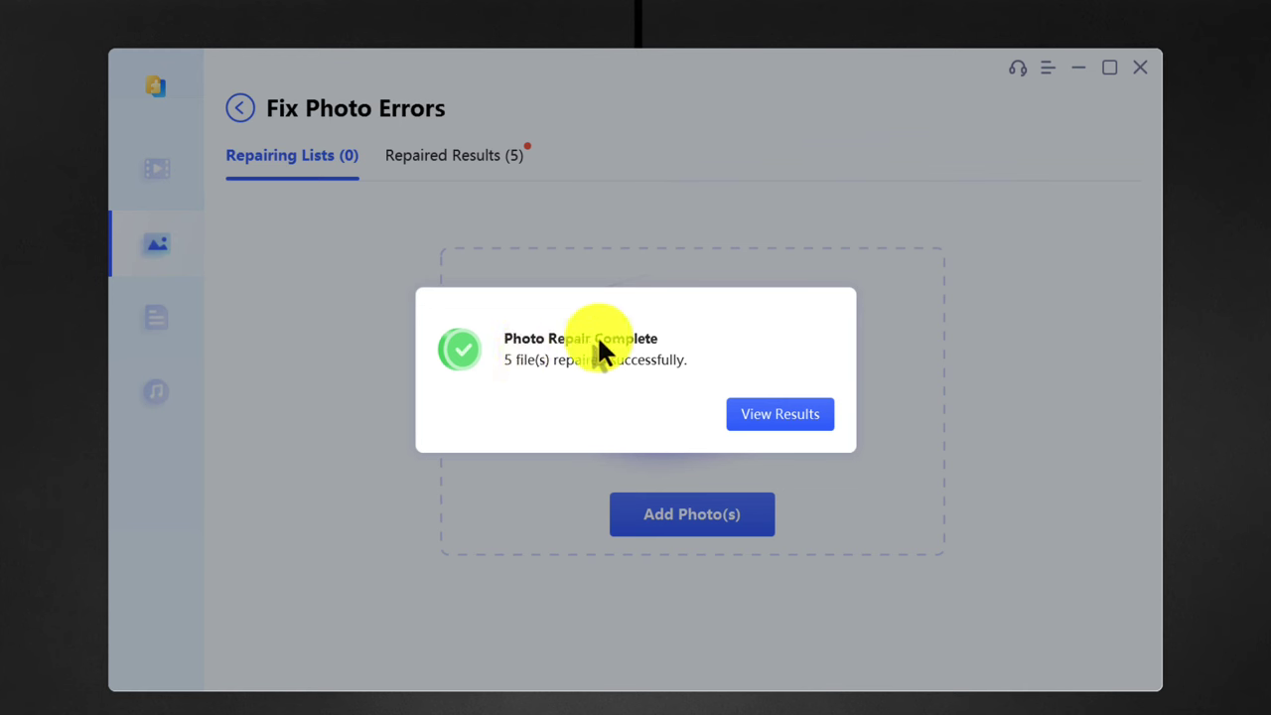
Preview the repaired results: colorerror-18-deal, photo-2, photo-3 and colorerror-12-deal
click(783, 414)
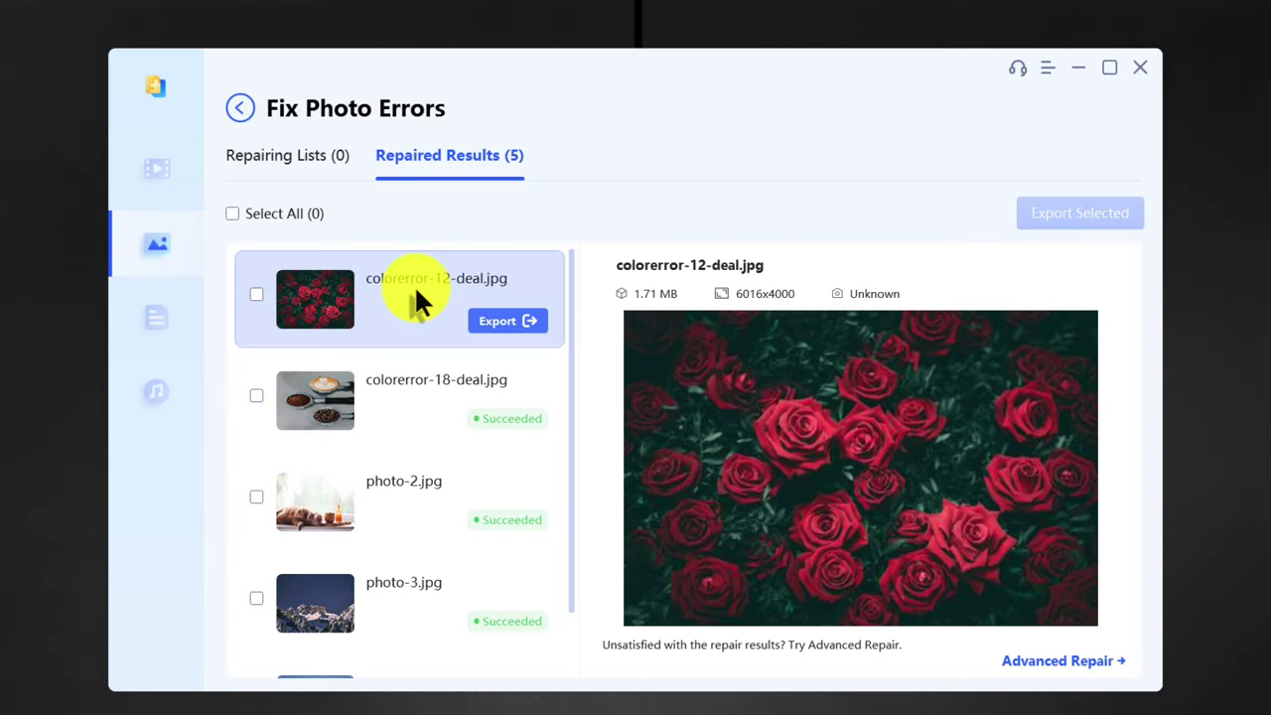
click(398, 382)
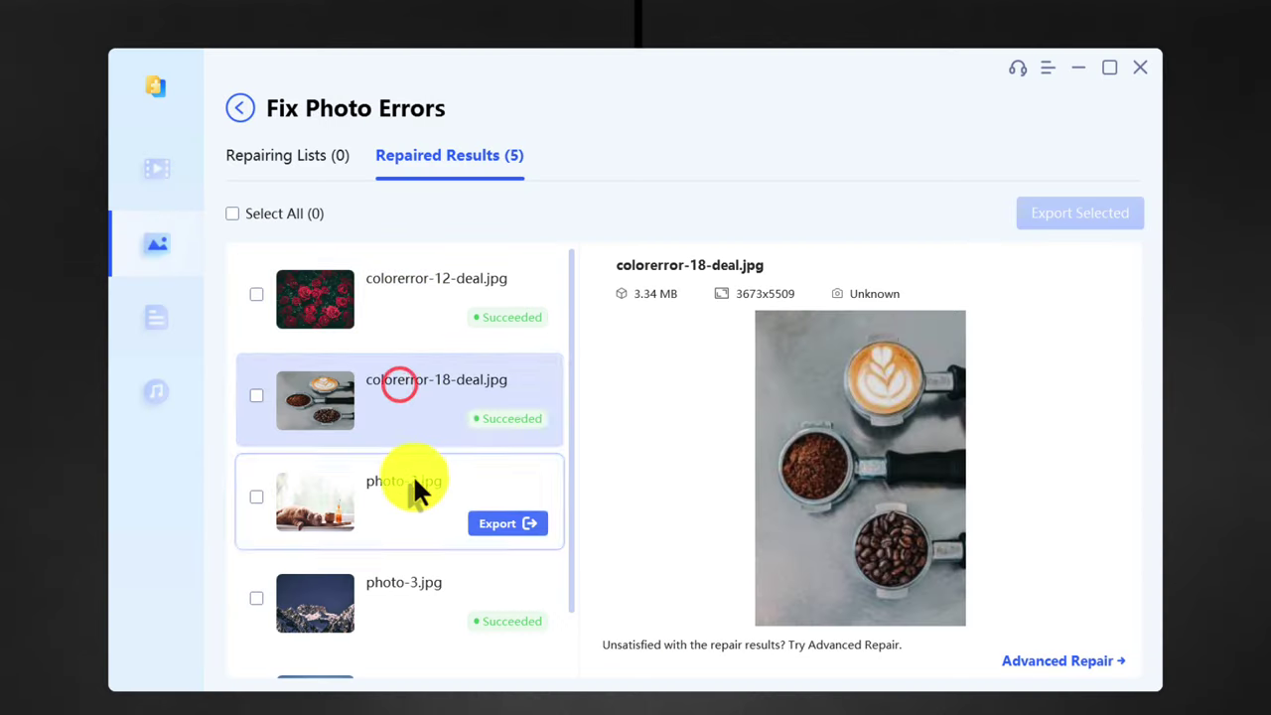
click(413, 476)
click(400, 580)
click(402, 397)
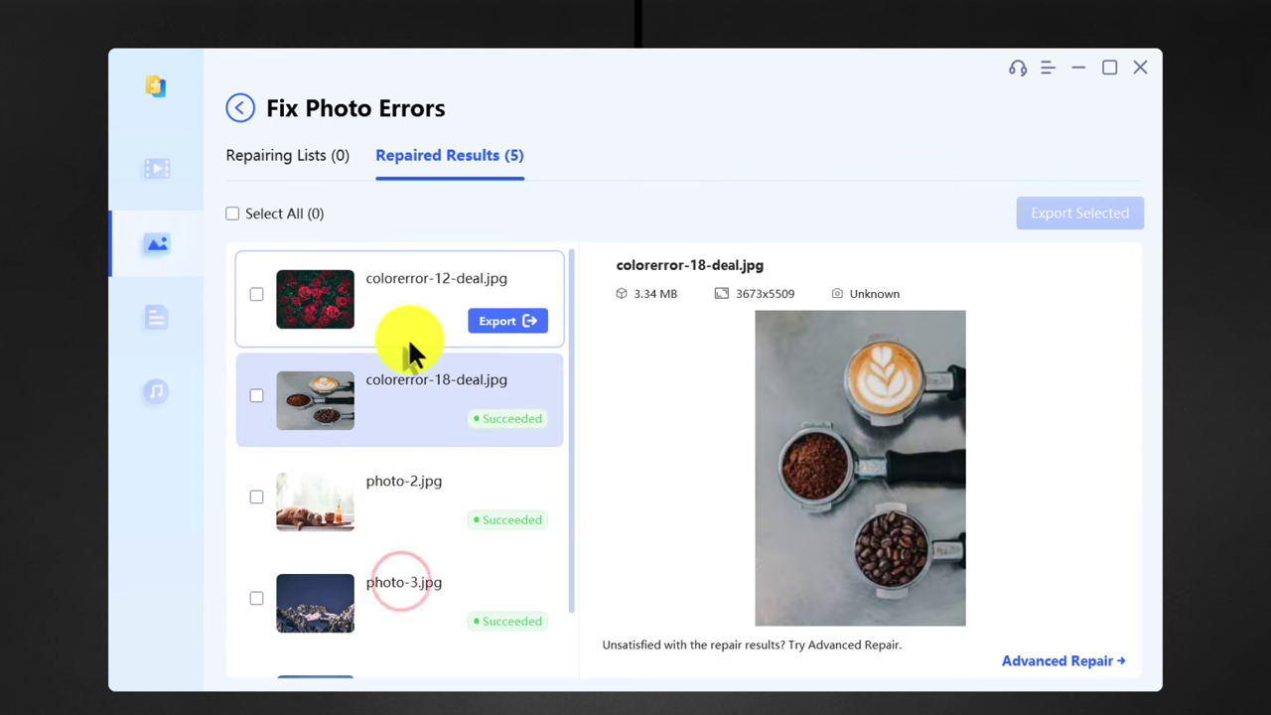
click(404, 292)
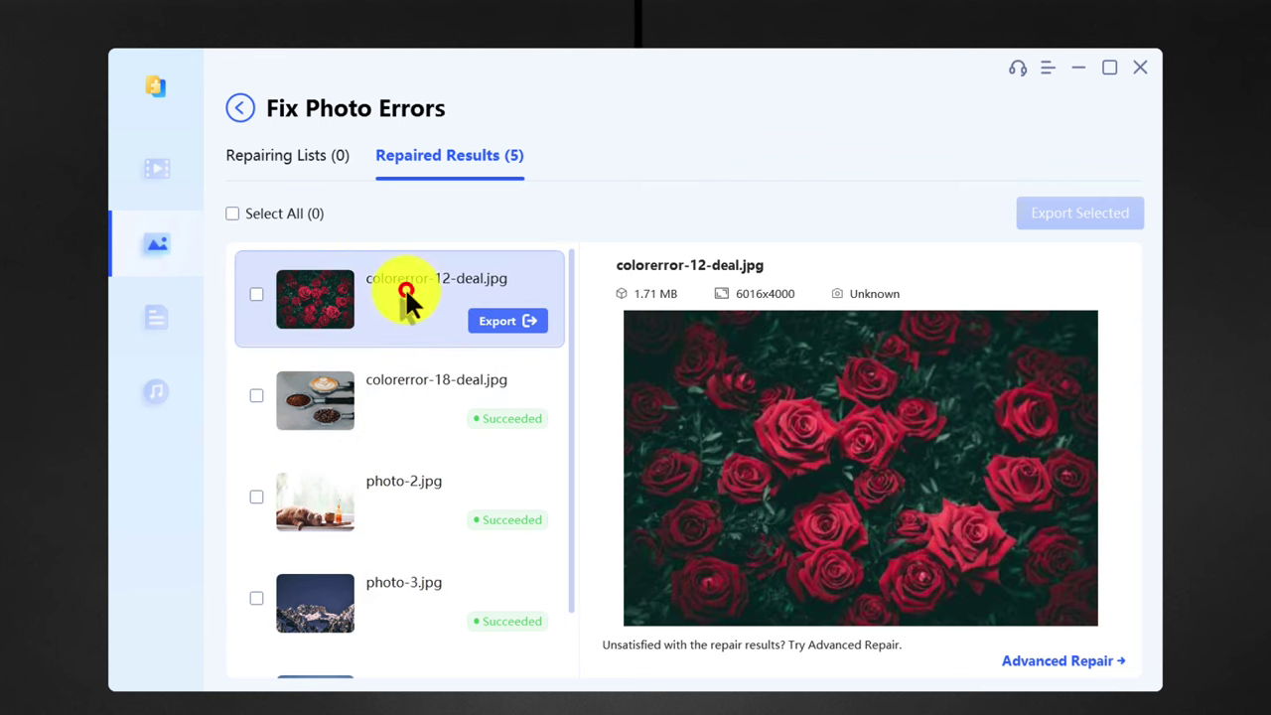
Select all five repaired photos and export them to the Desktop
mouse_move(326, 213)
click(232, 214)
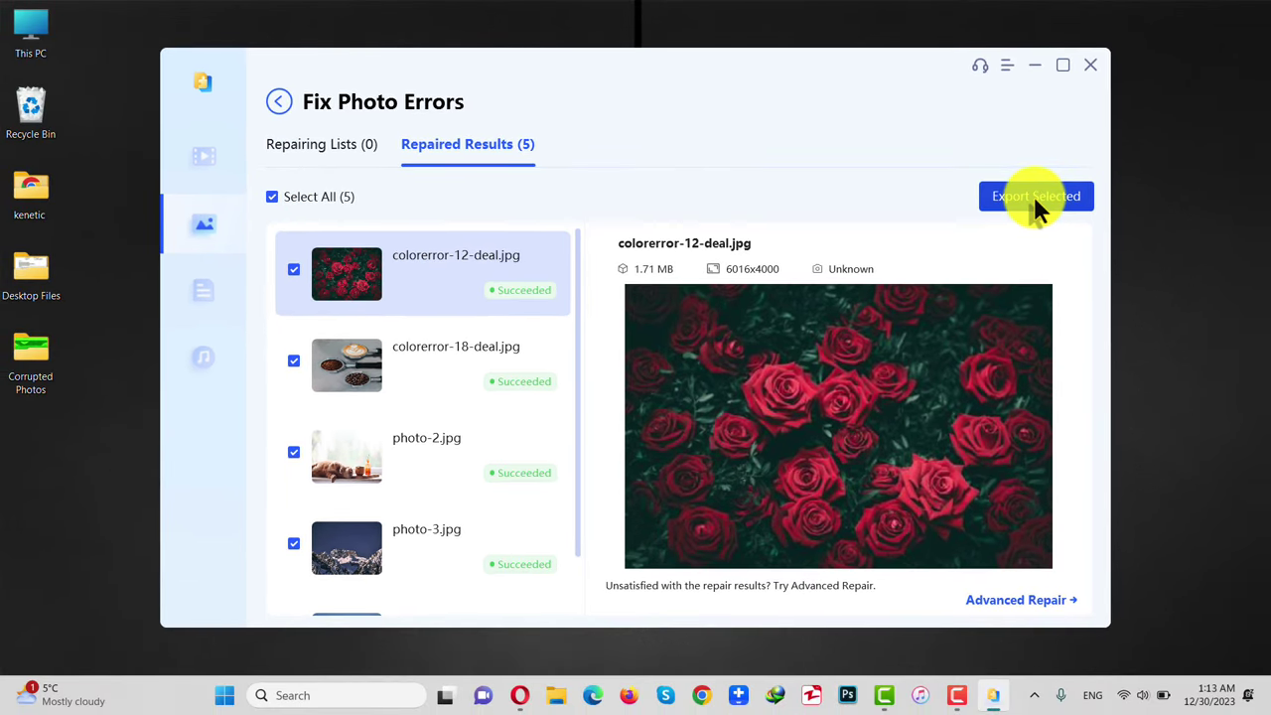
click(1036, 198)
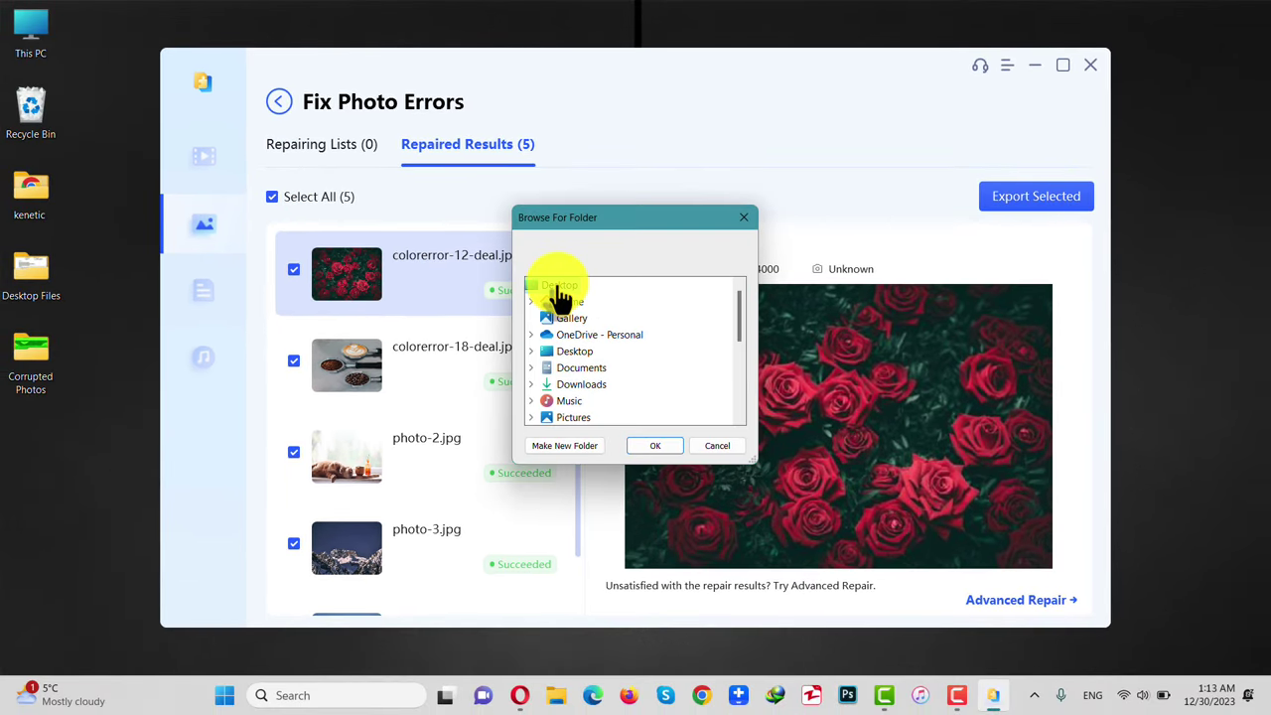
click(553, 286)
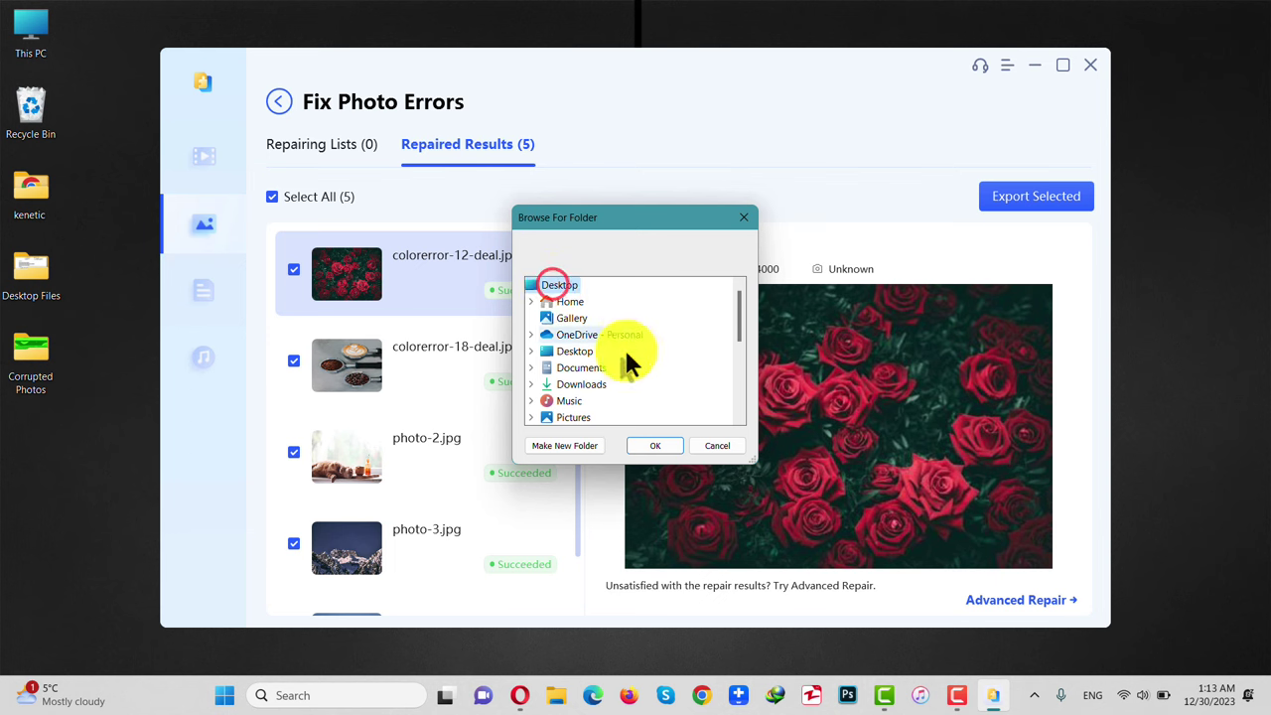
click(656, 449)
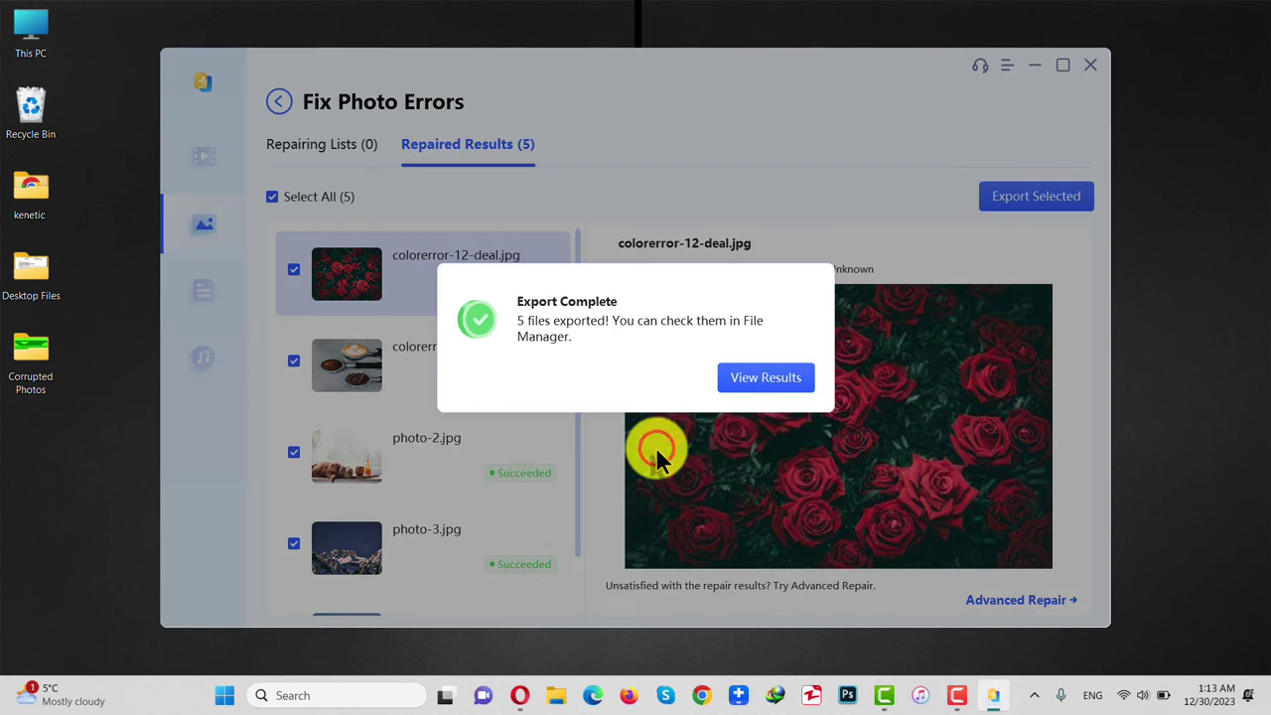
Open colorerror-12-deal_repaired.jpg from the results folder, then view the coffee, cat and mountain photos
click(764, 382)
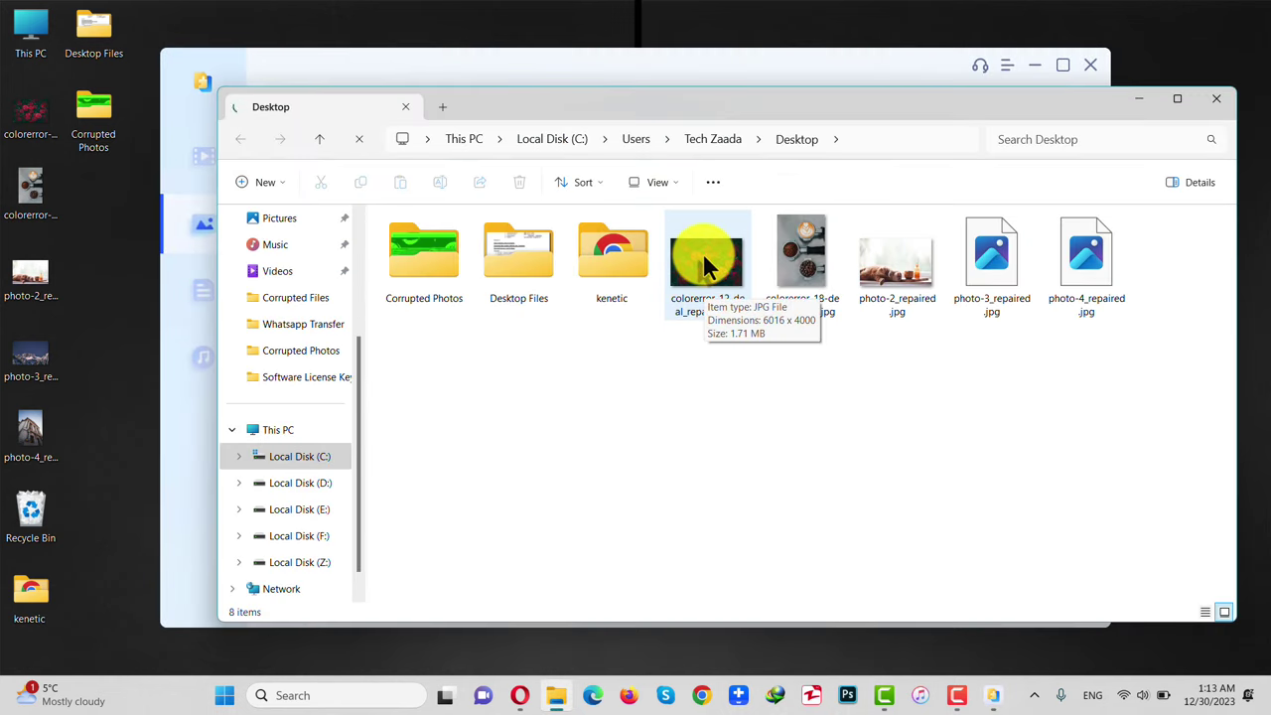
double_click(705, 261)
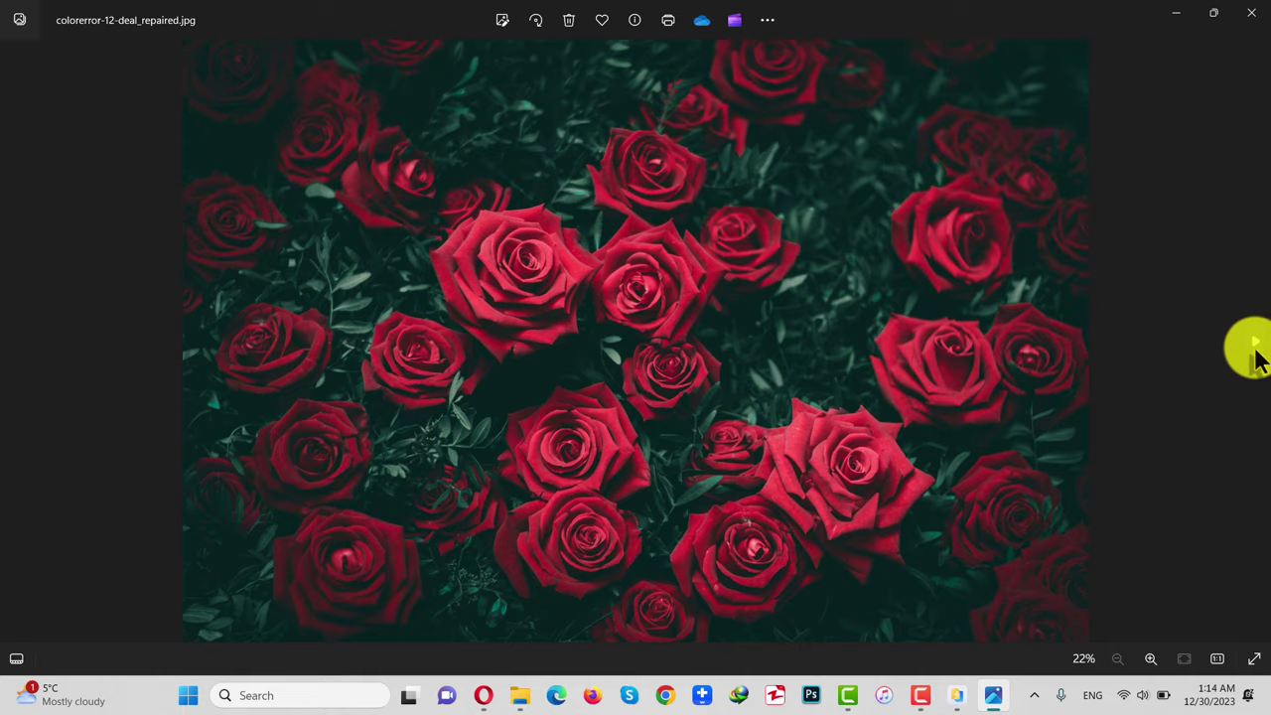
click(1255, 346)
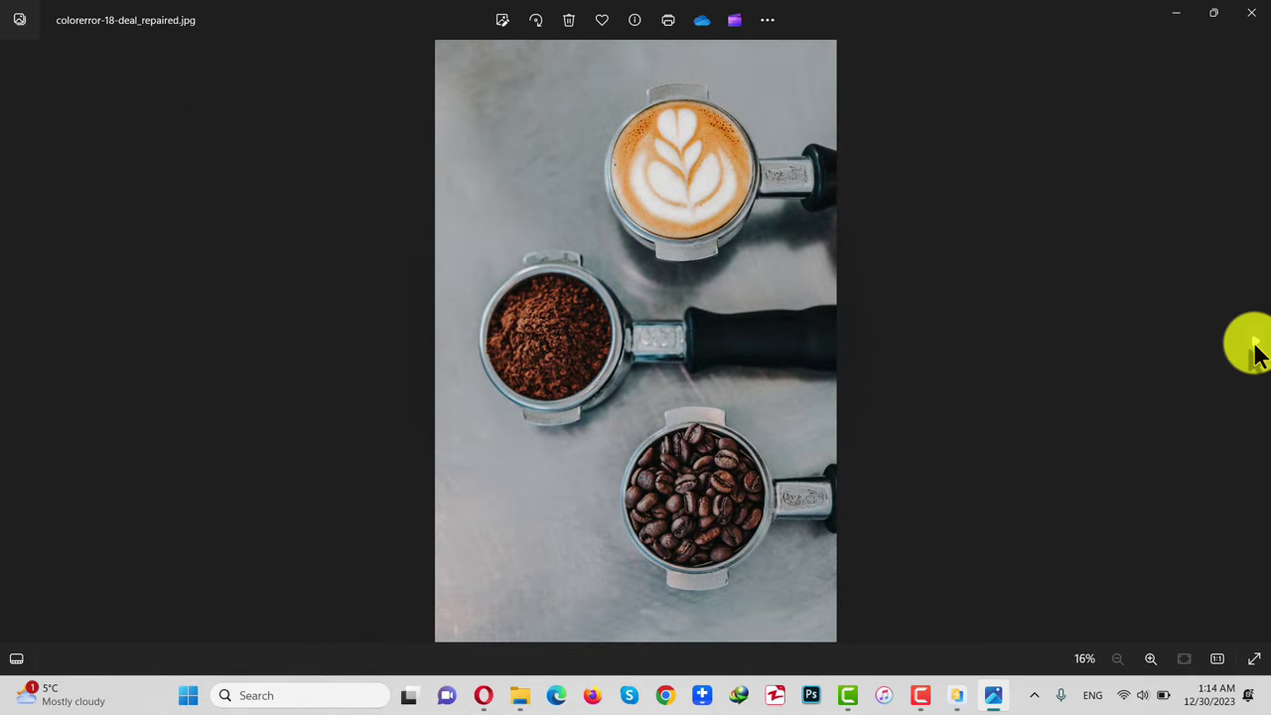
click(1255, 346)
click(1254, 346)
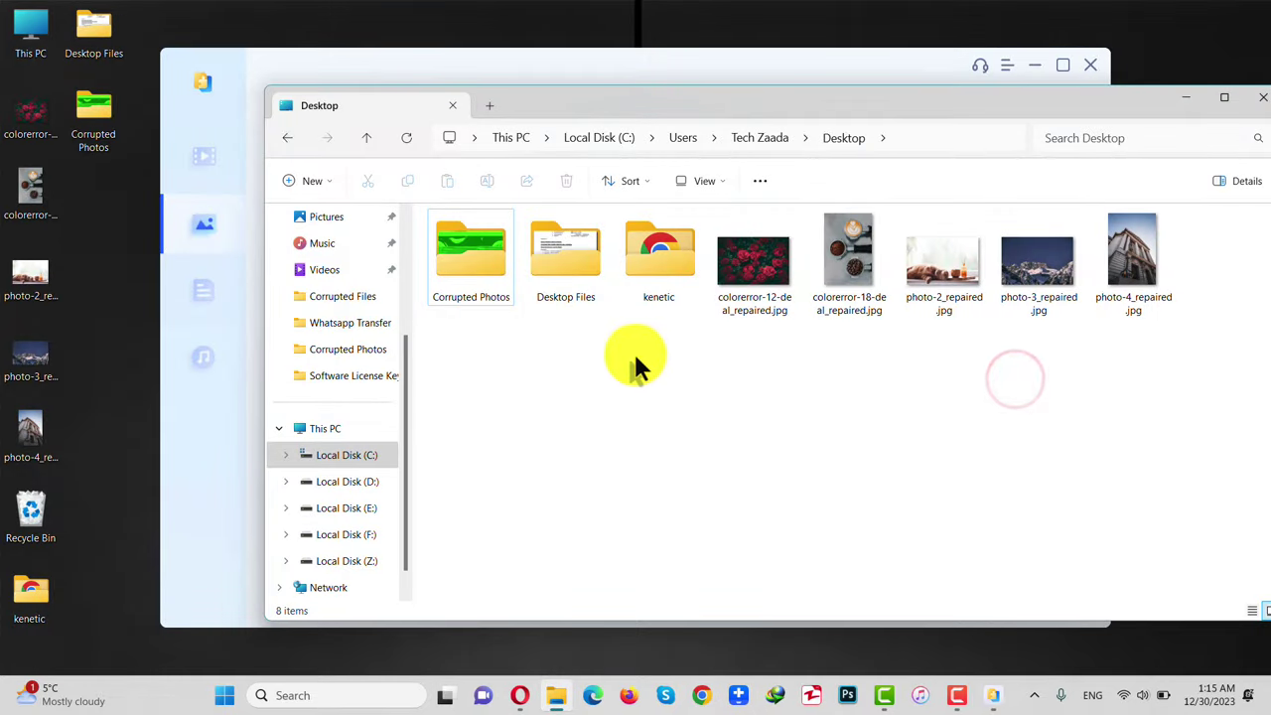
Try the original photo-2.jpg in Corrupted Photos, which fails, then open photo-2_repaired.jpg showing the cat
double_click(469, 261)
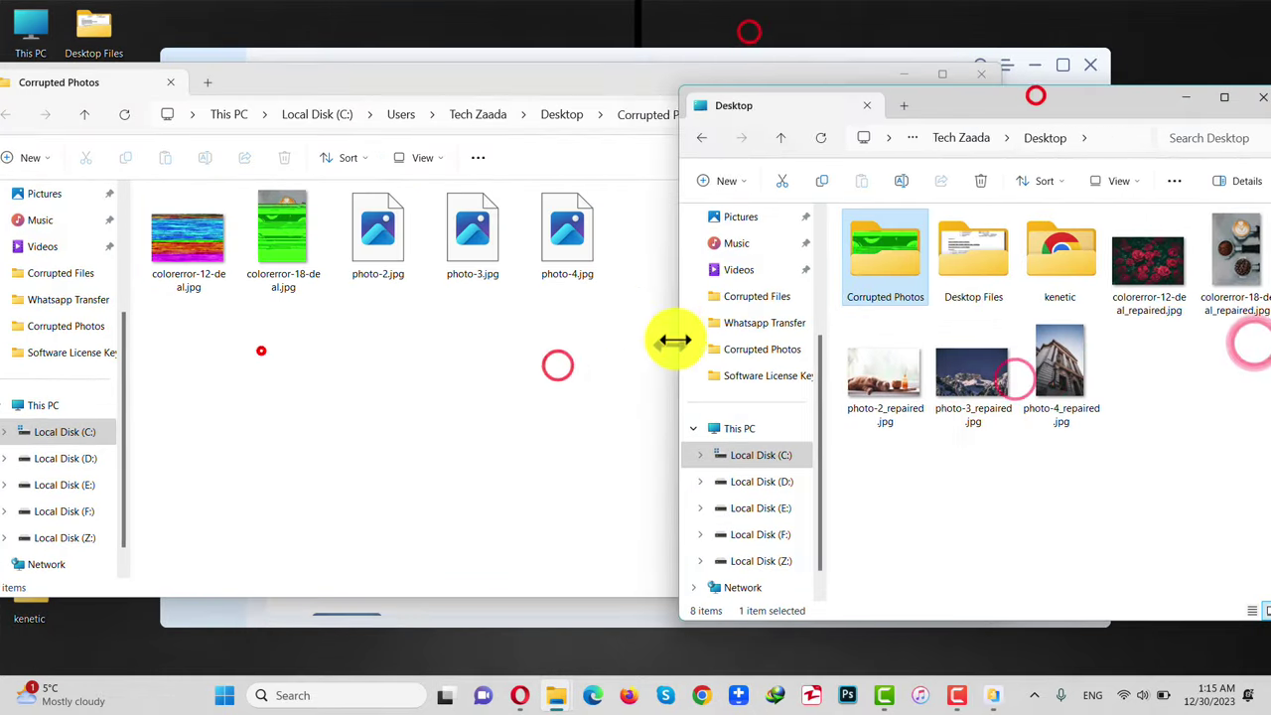
click(374, 223)
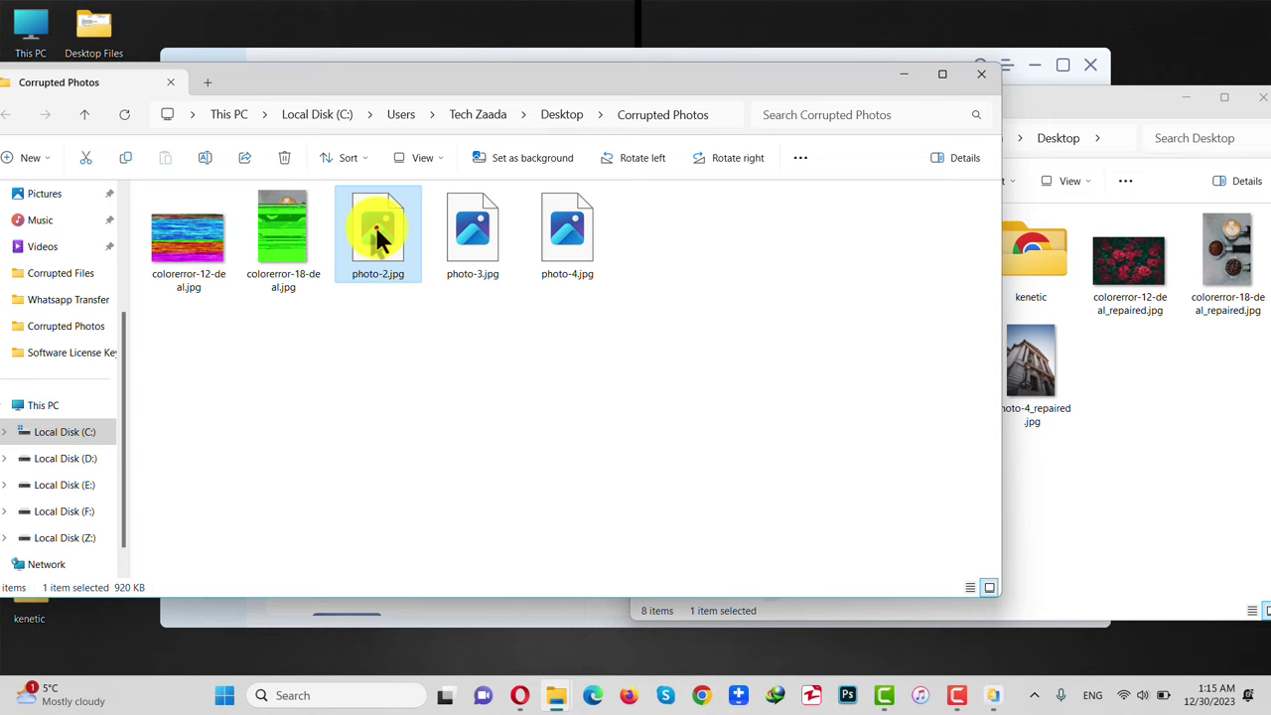
double_click(374, 223)
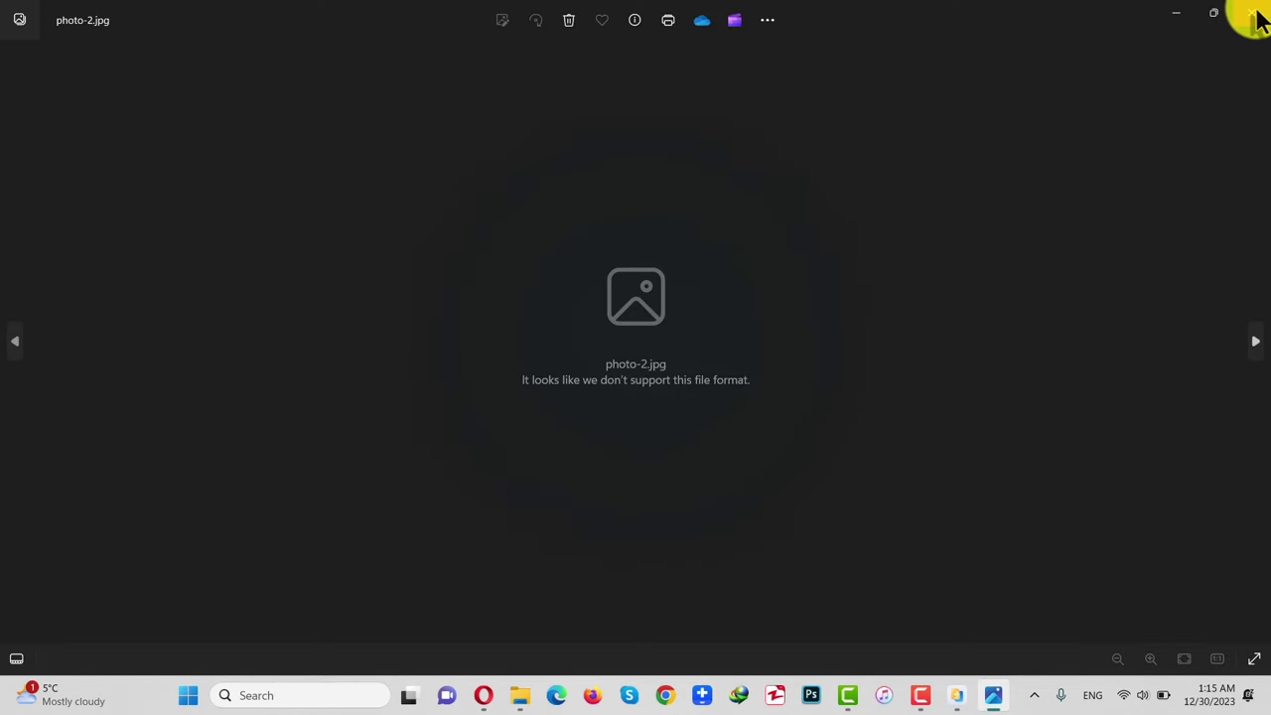
click(1256, 18)
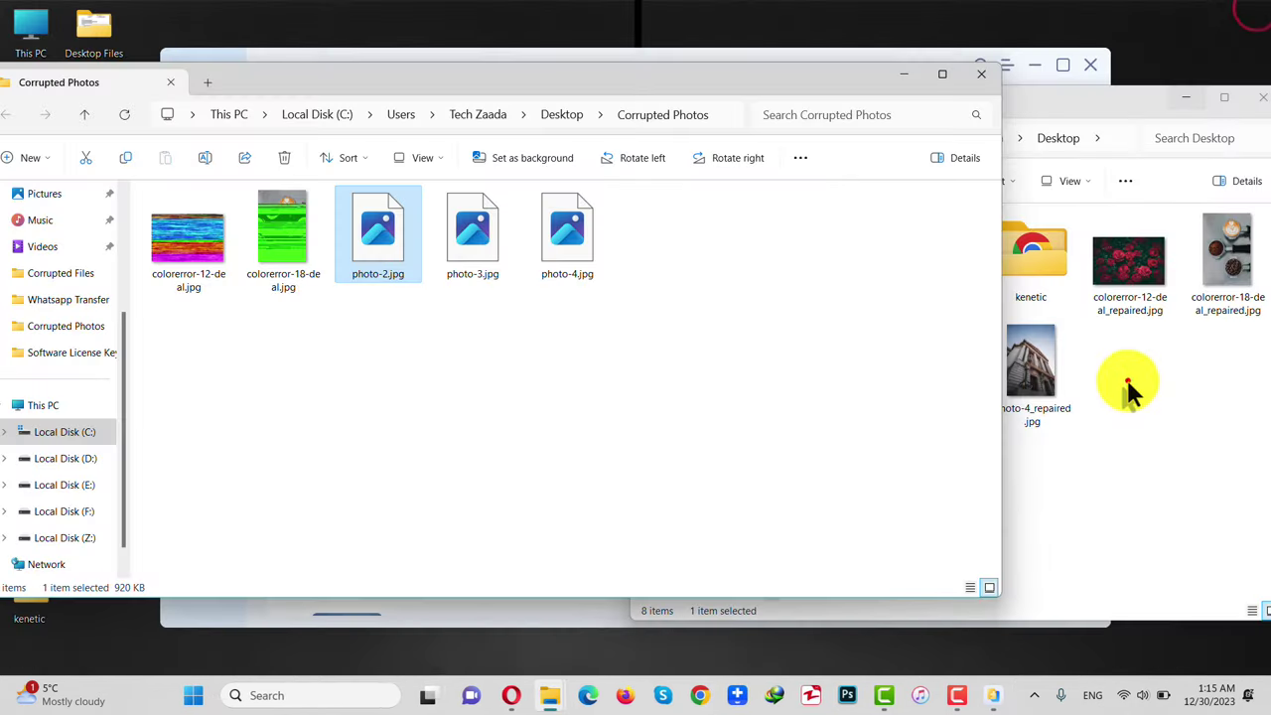
click(1127, 381)
double_click(835, 375)
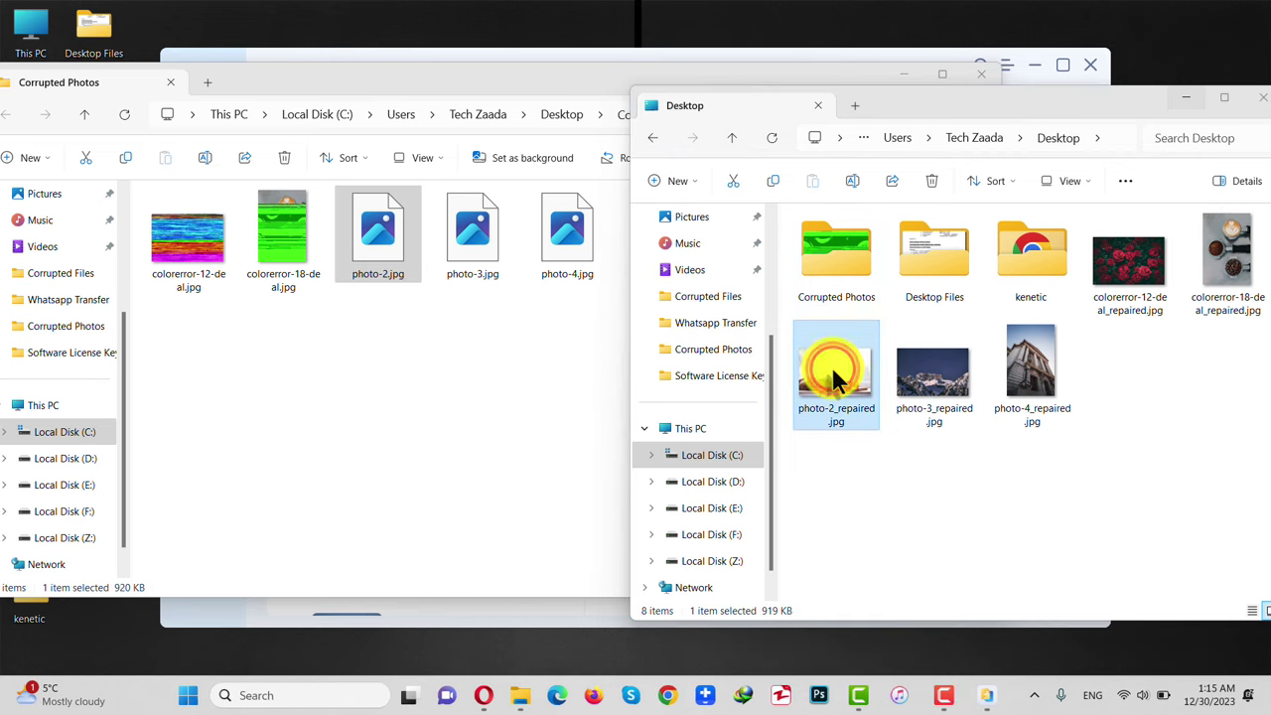